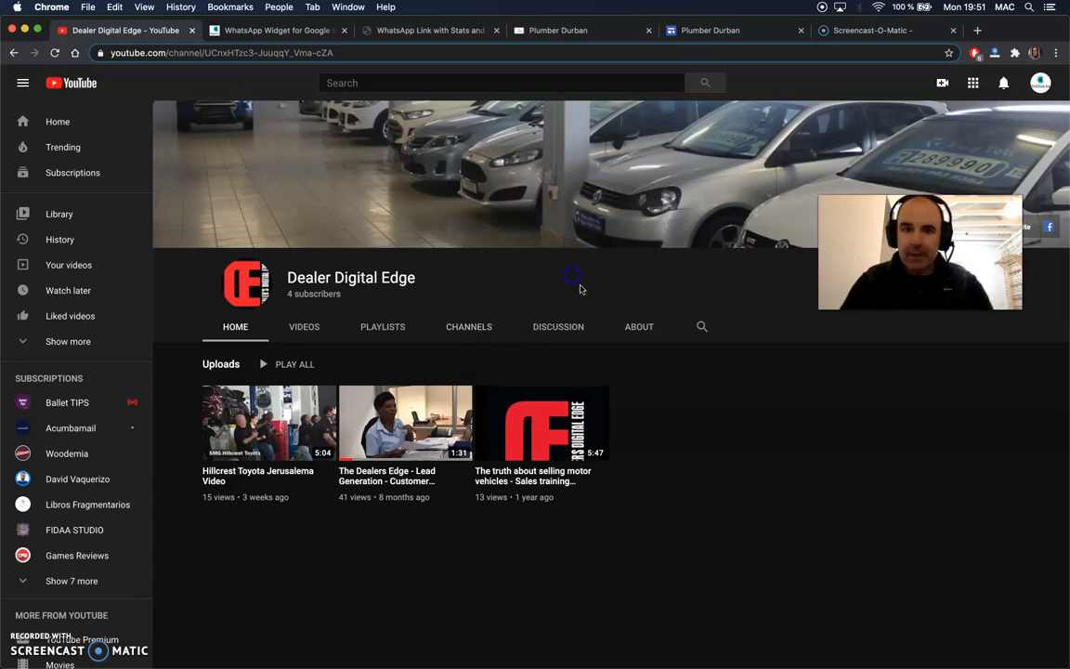
- View the Dealer Digital Edge channel's About details, follow its TDE website link and look over the home page
{"action": "left_click", "coordinate": [647, 327]}
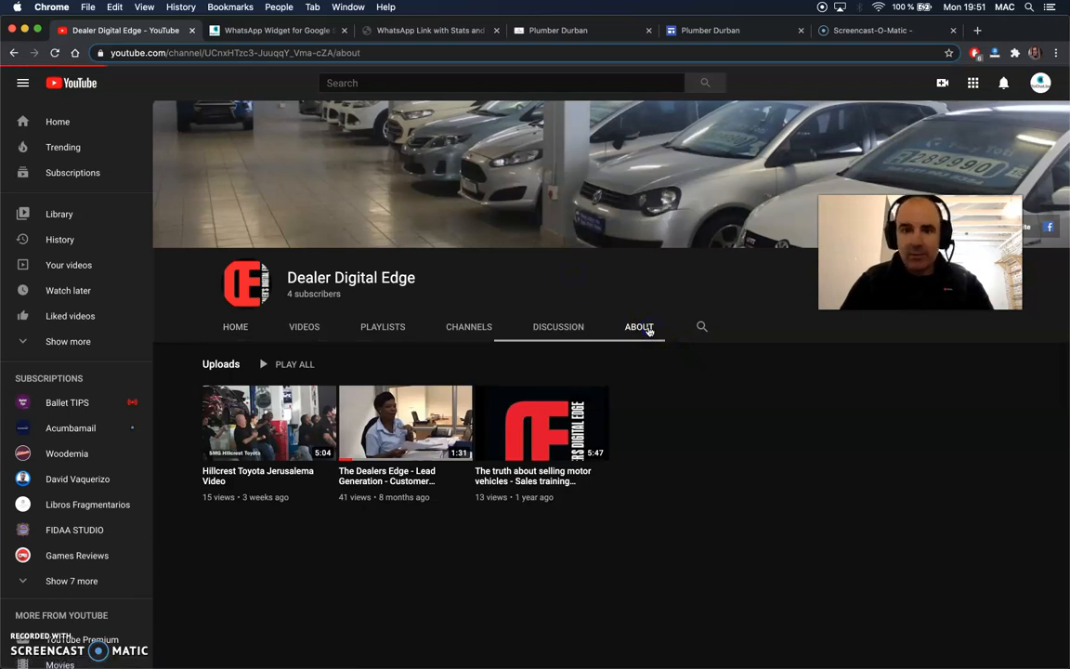
{"action": "scroll", "coordinate": [616, 426], "scroll_direction": "down", "scroll_amount": 1}
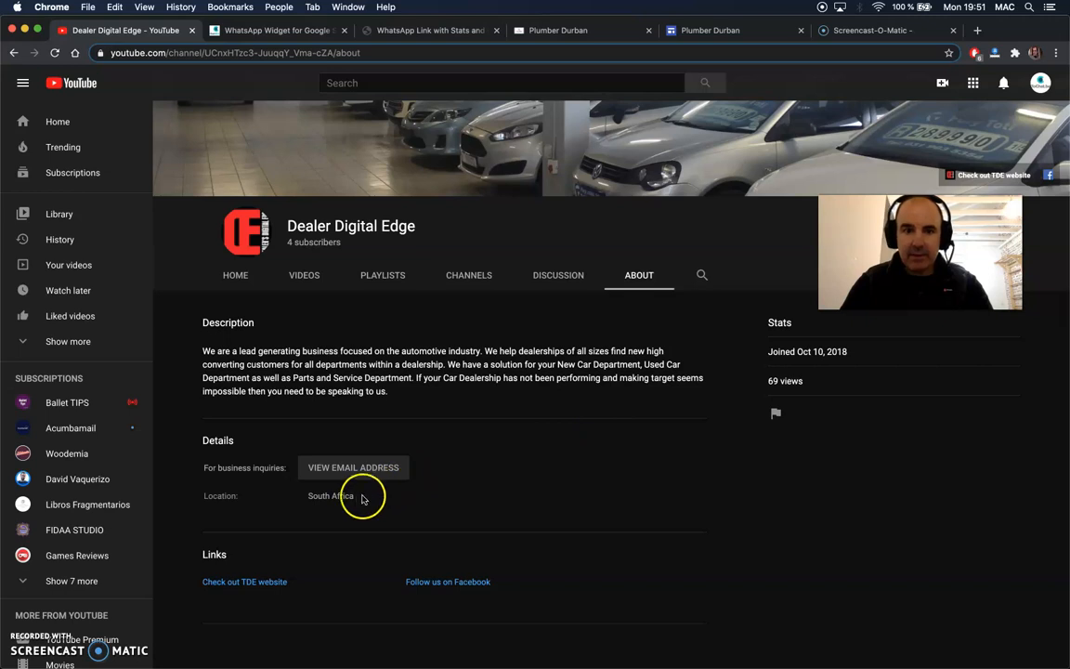
{"action": "left_click", "coordinate": [239, 584]}
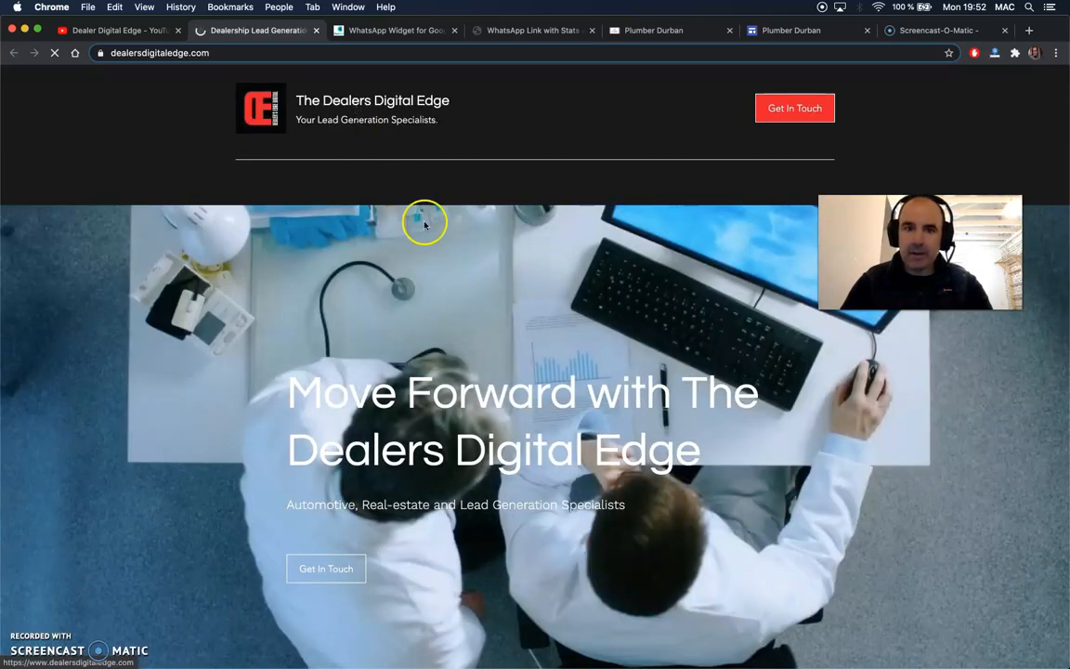
{"action": "scroll", "coordinate": [503, 298], "scroll_direction": "down", "scroll_amount": 1}
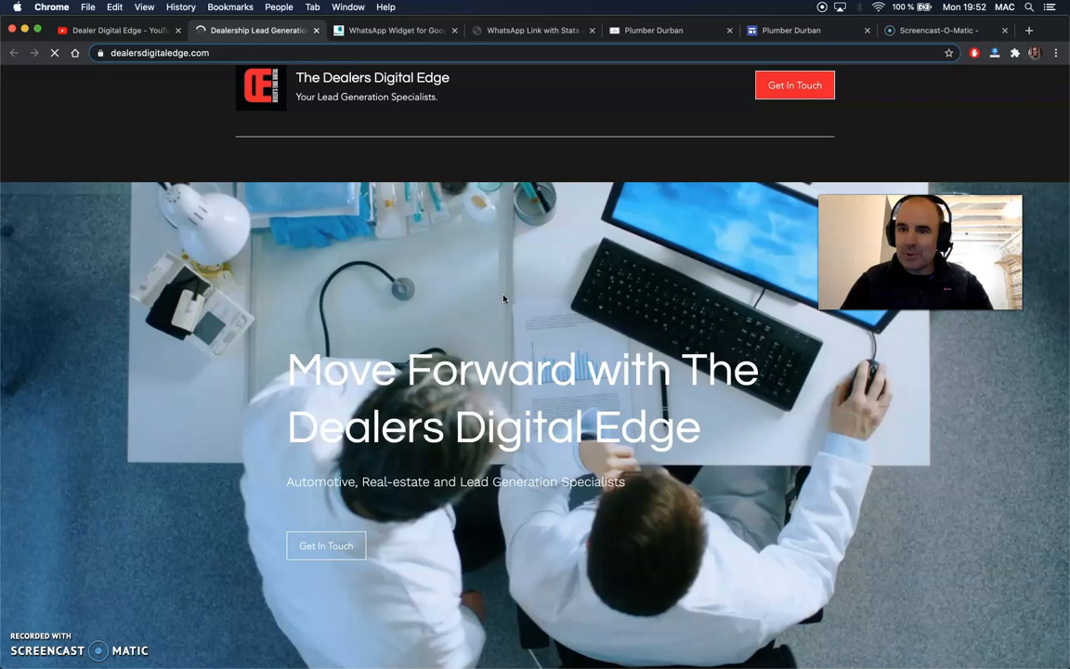
{"action": "scroll", "coordinate": [503, 298], "scroll_direction": "down", "scroll_amount": 5}
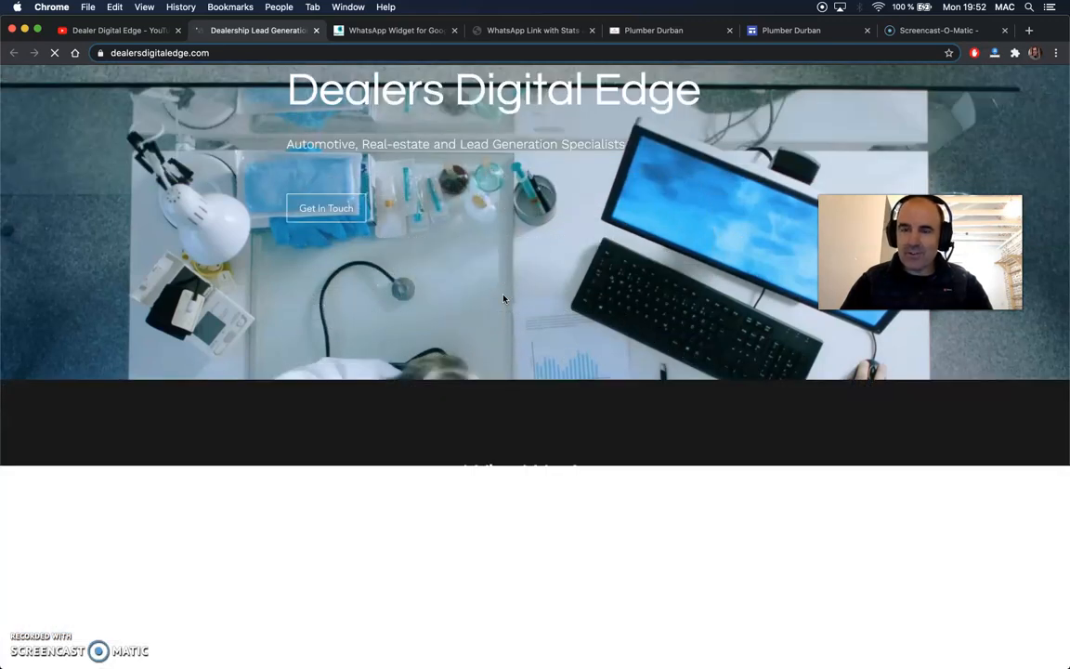
{"action": "scroll", "coordinate": [504, 298], "scroll_direction": "down", "scroll_amount": 4}
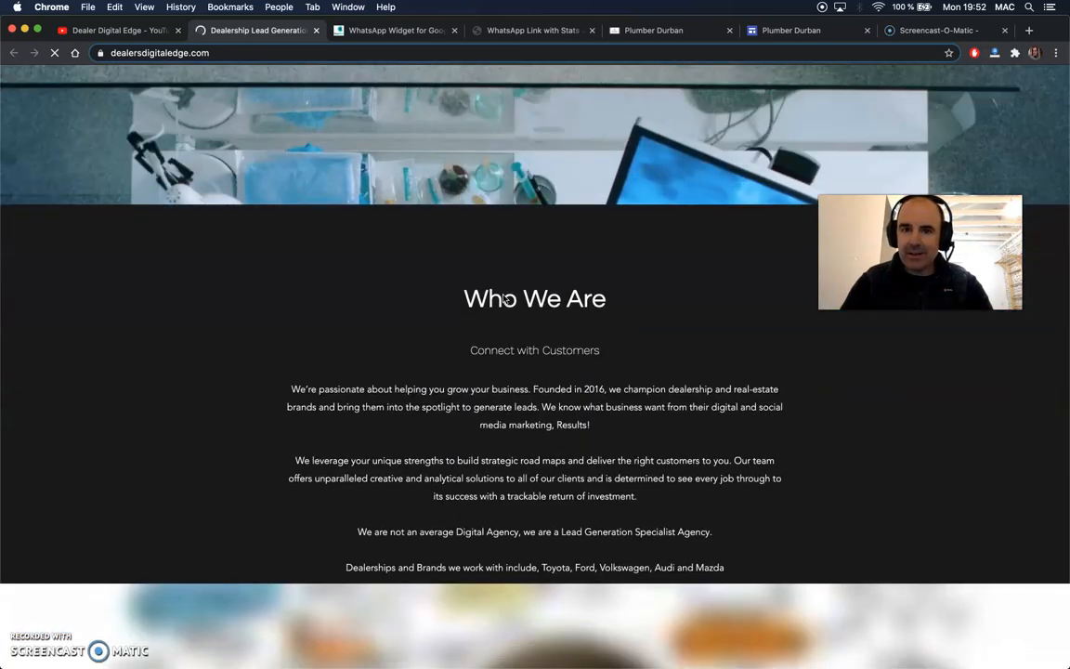
{"action": "scroll", "coordinate": [503, 298], "scroll_direction": "up", "scroll_amount": 8}
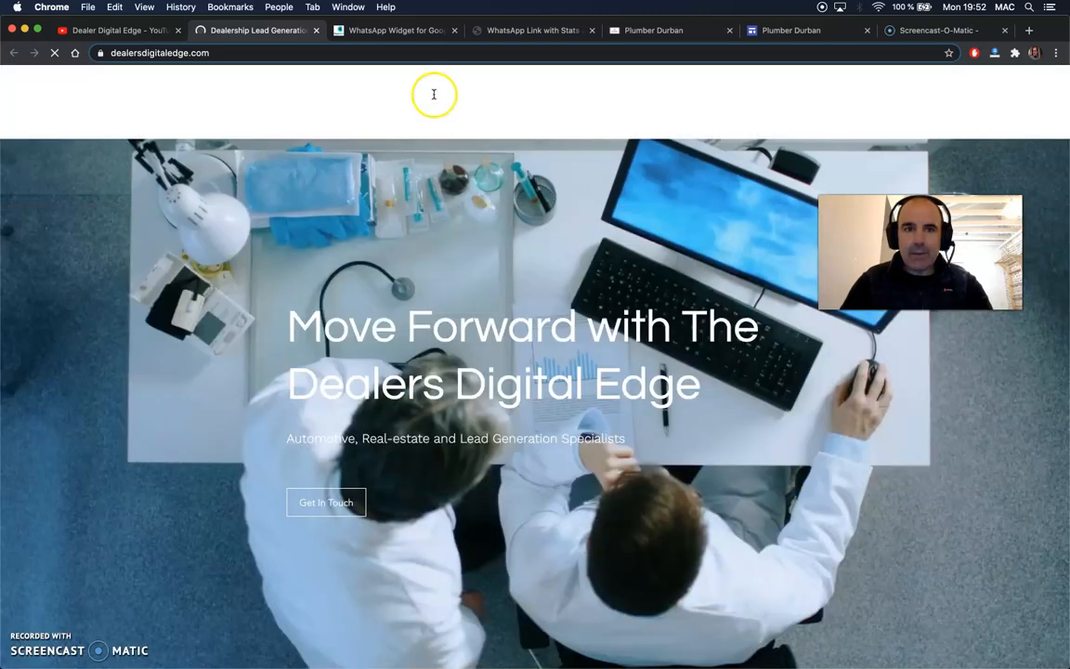
- Examine the Google Sites WhatsApp widget guide, covering the link creation step and the button code with its HERE YOUR LINK placeholder
{"action": "left_click", "coordinate": [394, 31]}
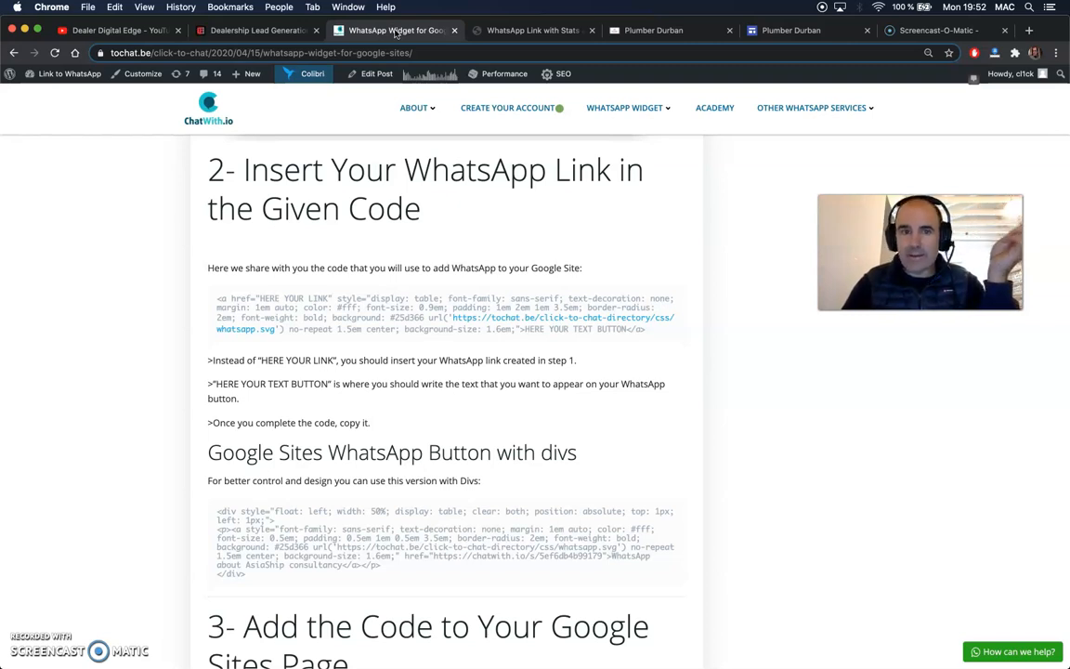
{"action": "triple_click", "coordinate": [394, 300]}
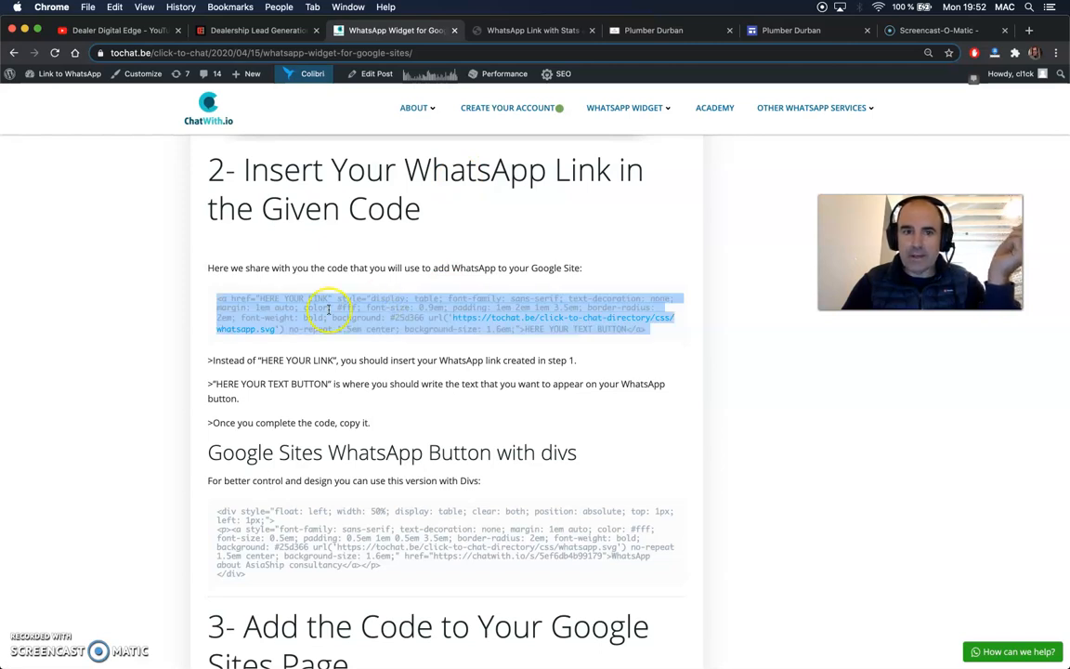
{"action": "scroll", "coordinate": [310, 204], "scroll_direction": "up", "scroll_amount": 10}
{"action": "scroll", "coordinate": [310, 197], "scroll_direction": "up", "scroll_amount": 3}
{"action": "scroll", "coordinate": [310, 197], "scroll_direction": "down", "scroll_amount": 8}
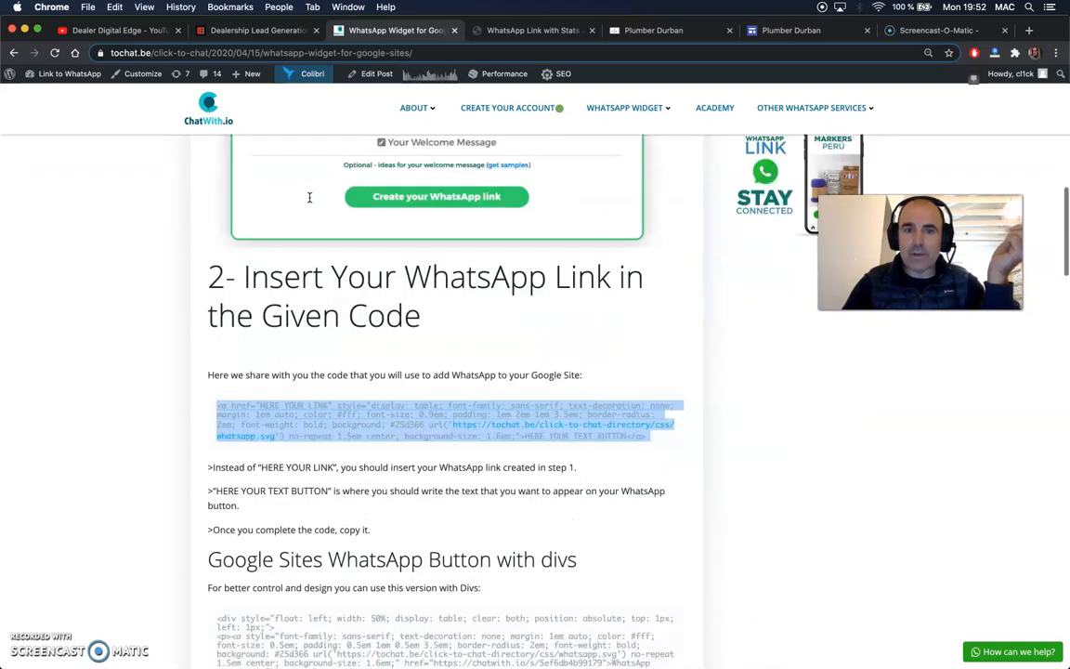
{"action": "scroll", "coordinate": [309, 197], "scroll_direction": "down", "scroll_amount": 2}
{"action": "triple_click", "coordinate": [285, 274]}
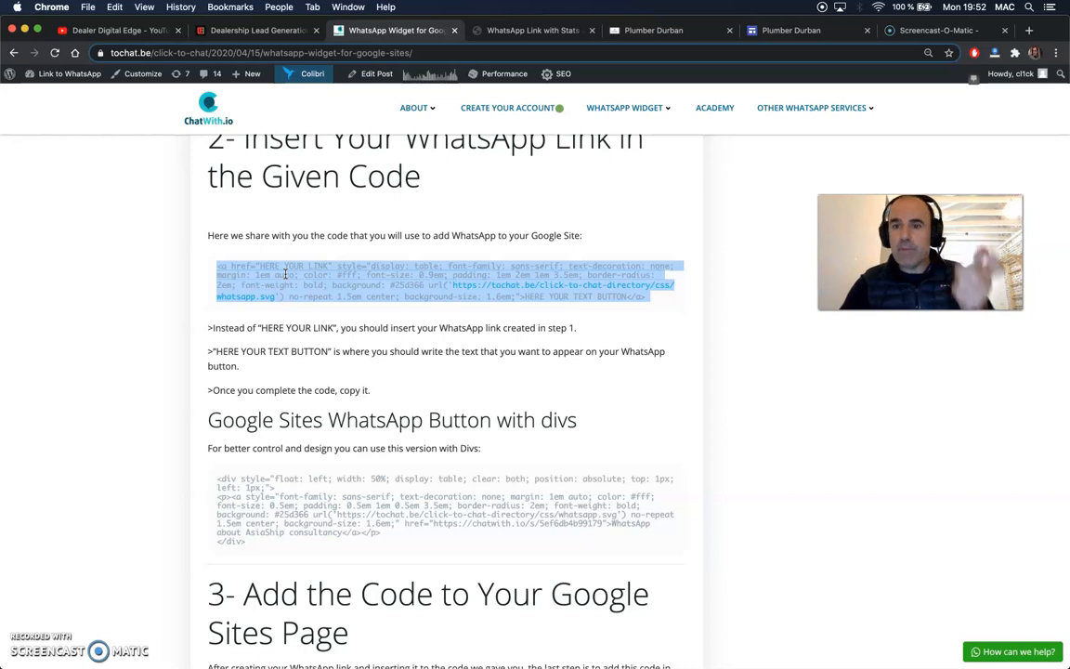
{"action": "left_click", "coordinate": [363, 266]}
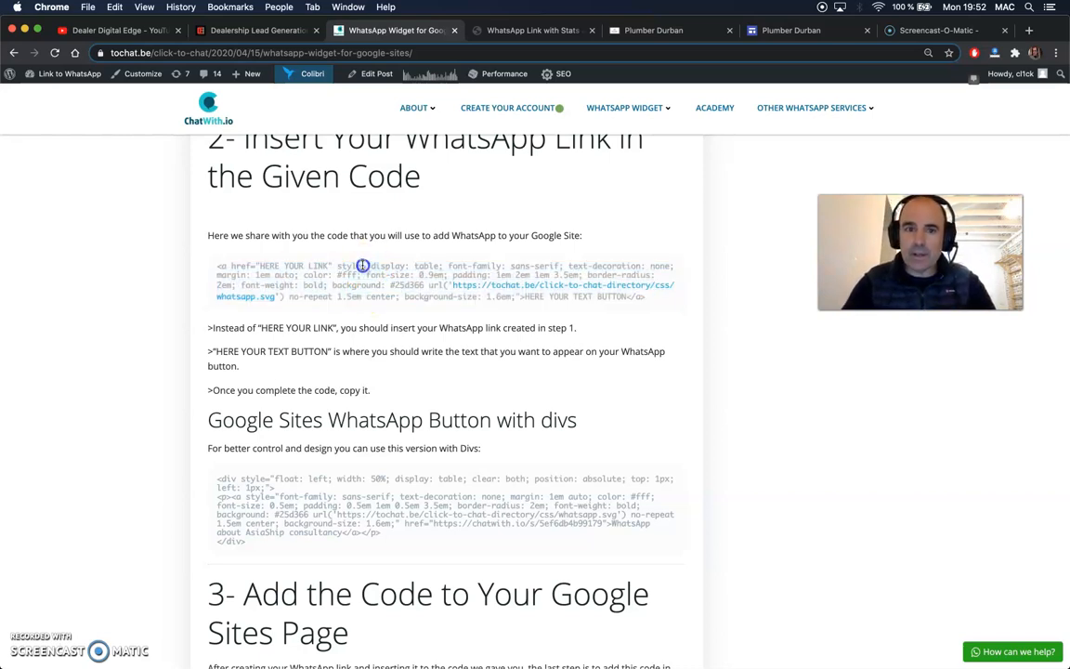
{"action": "scroll", "coordinate": [363, 266], "scroll_direction": "up", "scroll_amount": 5}
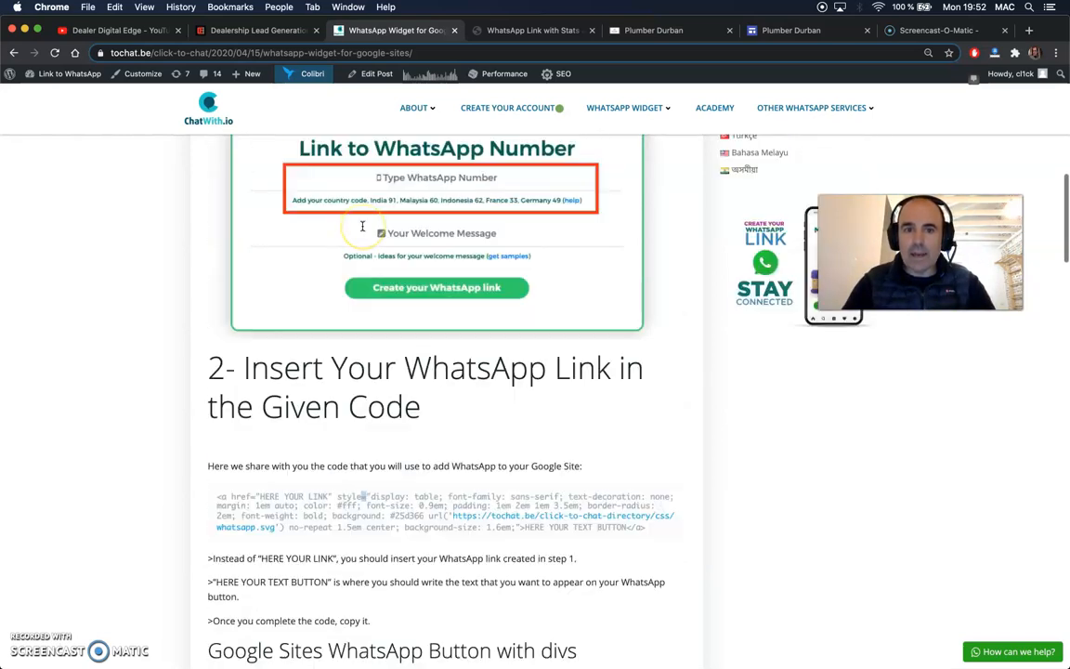
{"action": "scroll", "coordinate": [362, 225], "scroll_direction": "up", "scroll_amount": 4}
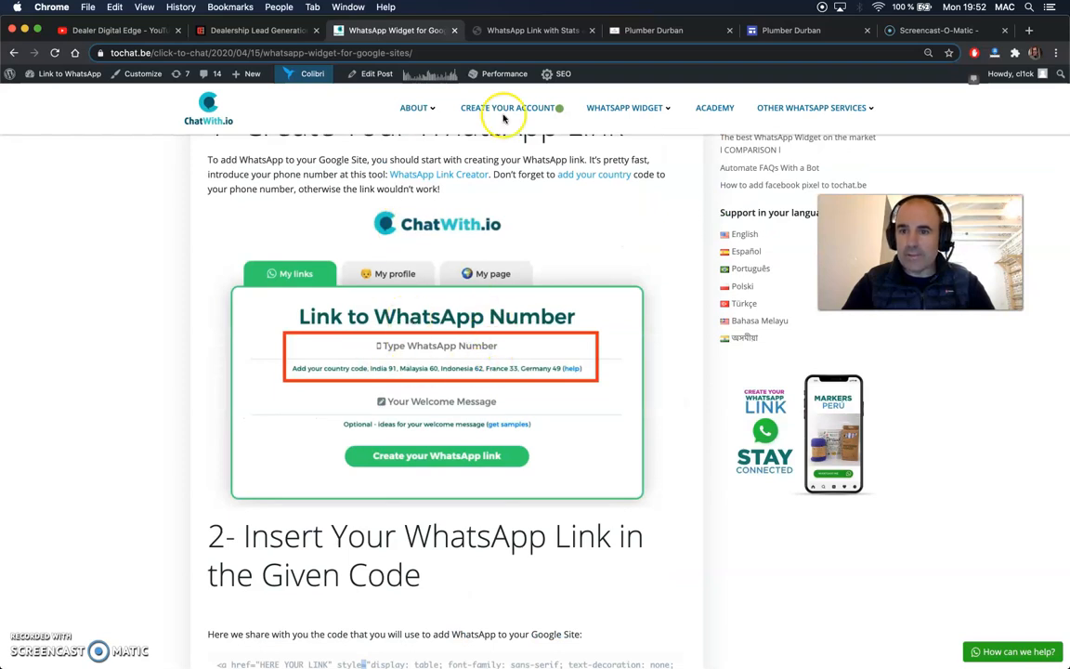
- Check the WhatsApp number and the existing Click a Plumber WhatsApp link in the chatwith.io account
{"action": "left_click", "coordinate": [518, 32]}
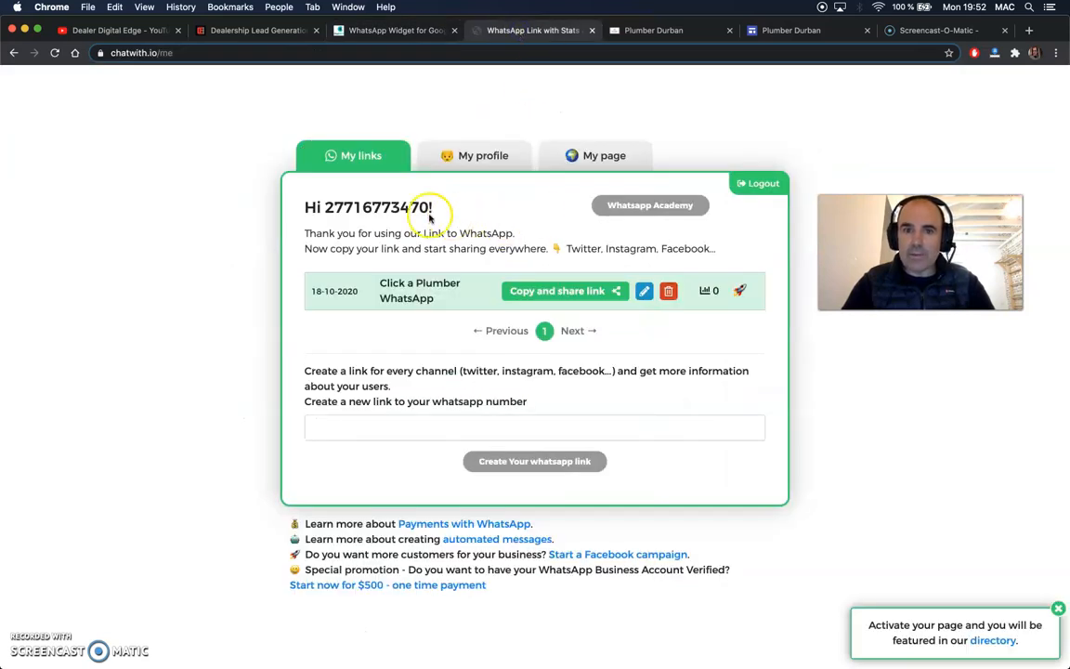
{"action": "double_click", "coordinate": [360, 208]}
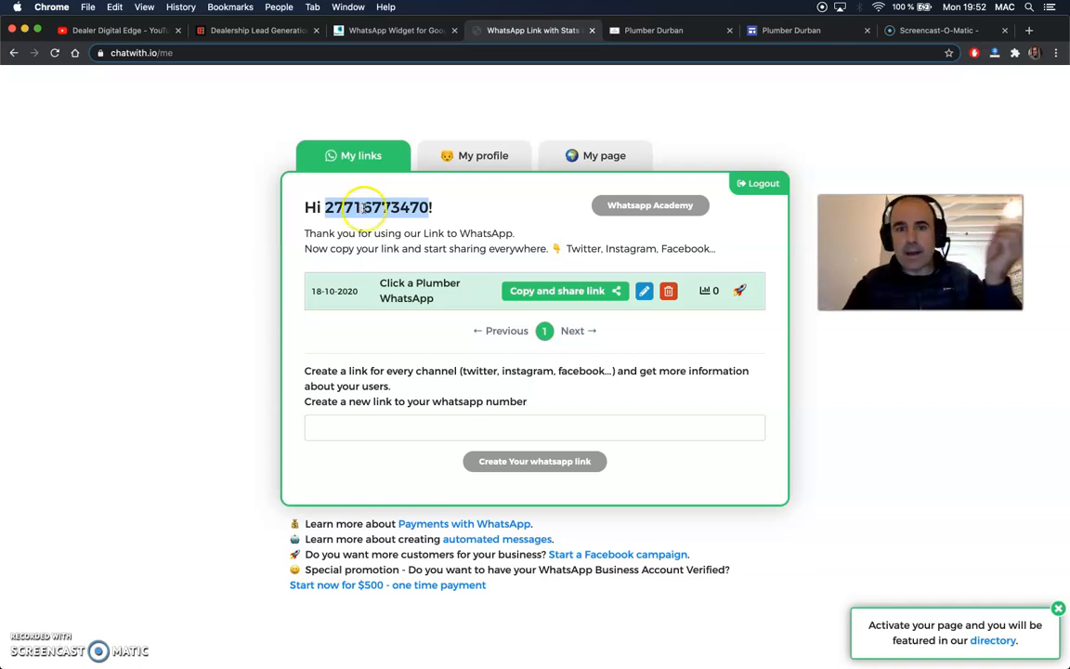
{"action": "triple_click", "coordinate": [390, 206]}
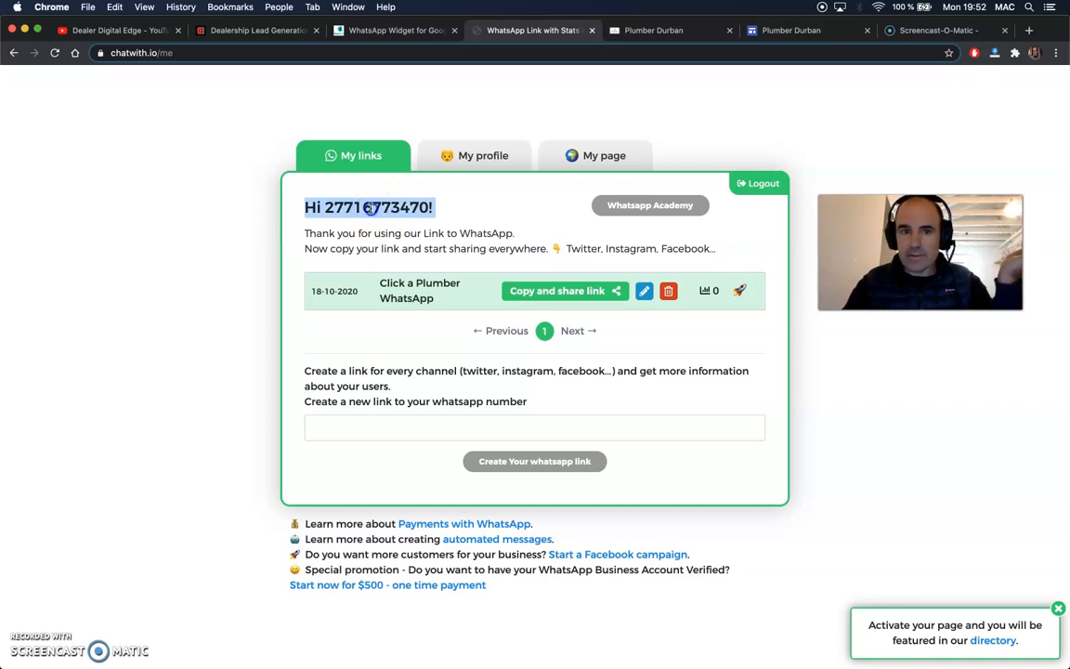
{"action": "double_click", "coordinate": [334, 206]}
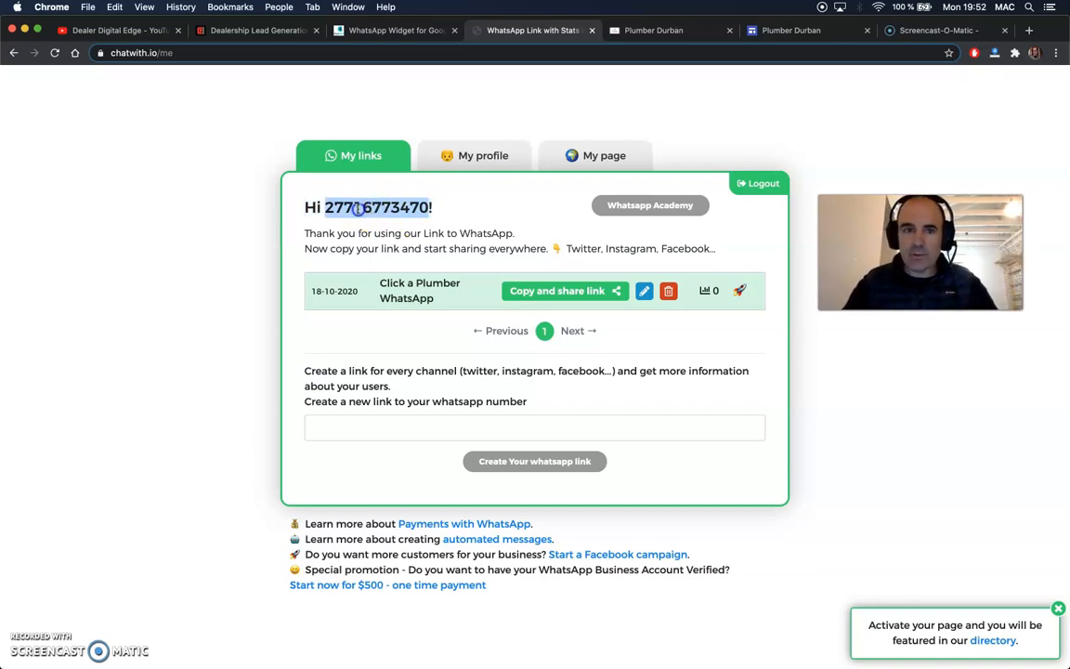
{"action": "left_click", "coordinate": [342, 206]}
{"action": "left_click_drag", "start_coordinate": [326, 209], "coordinate": [423, 209]}
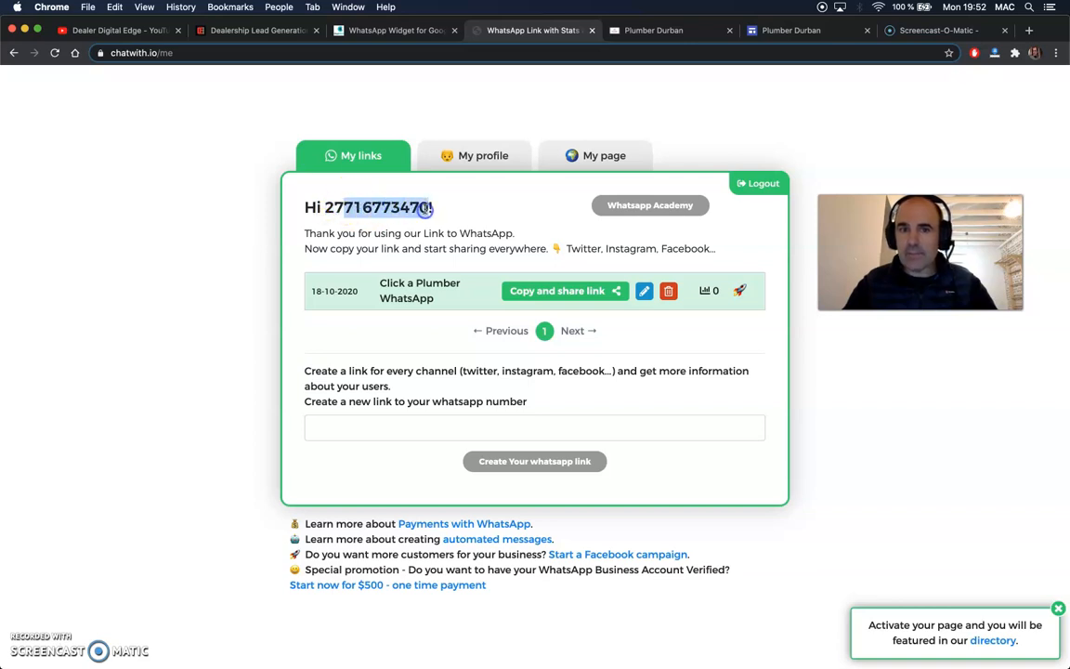
{"action": "triple_click", "coordinate": [405, 294]}
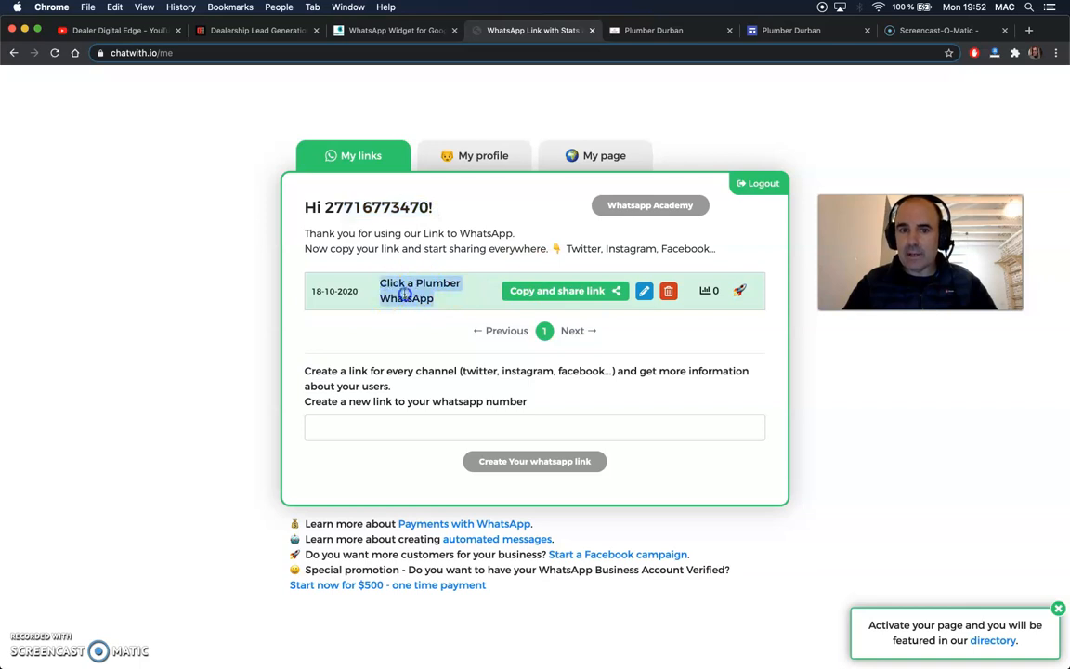
{"action": "left_click", "coordinate": [419, 301]}
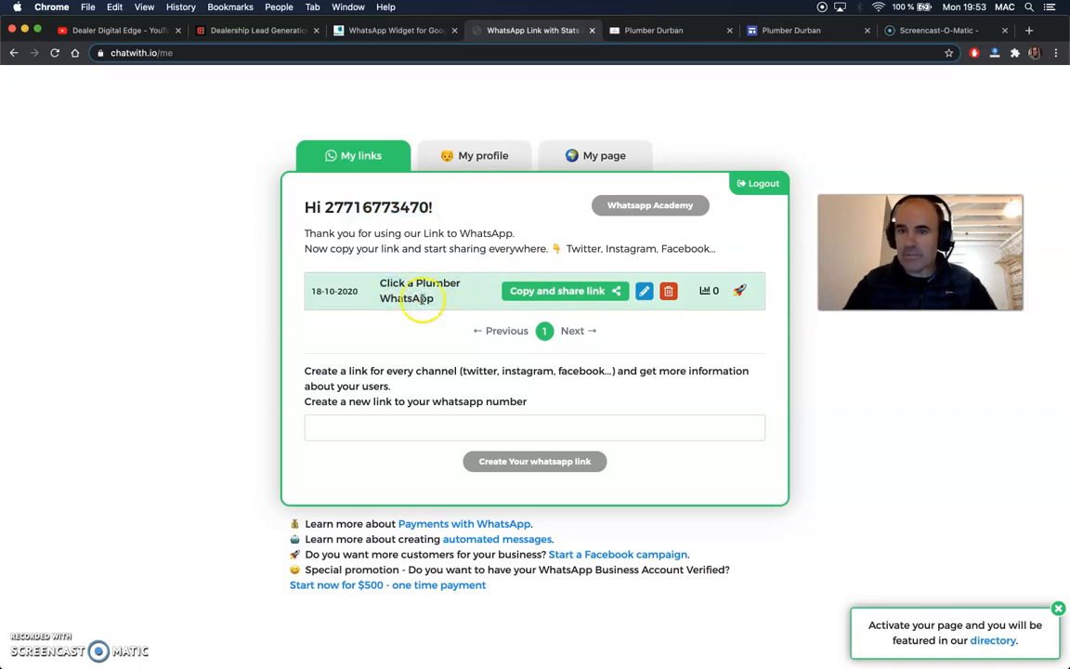
- Copy the Click a Plumber WhatsApp share link and return to the guide's button code section
{"action": "left_click", "coordinate": [530, 290]}
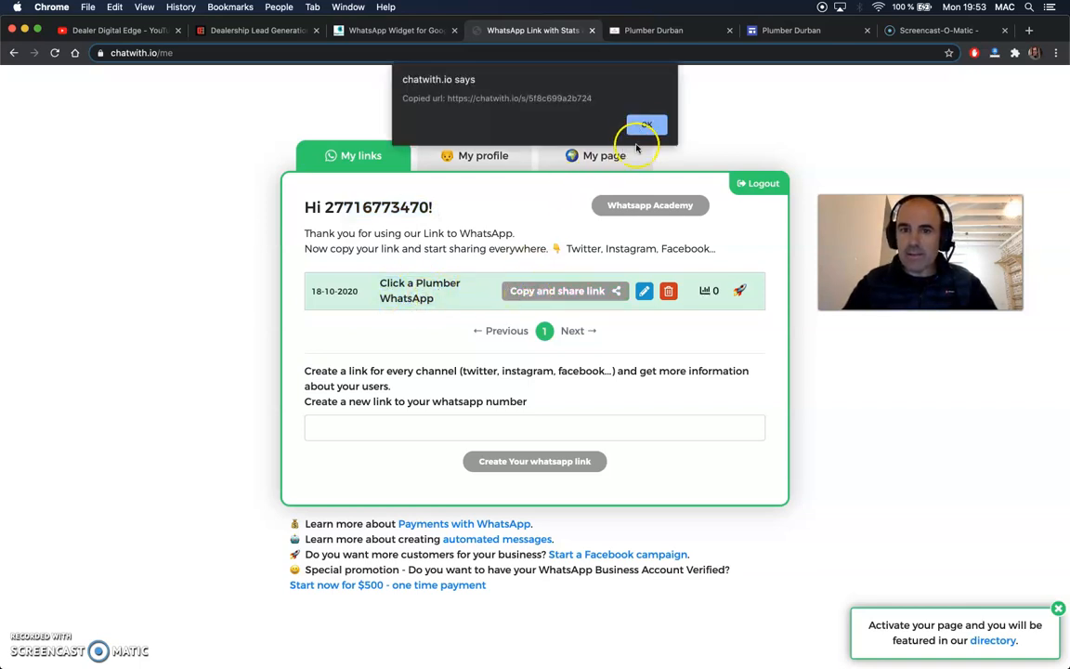
{"action": "left_click", "coordinate": [644, 124]}
{"action": "left_click", "coordinate": [398, 30]}
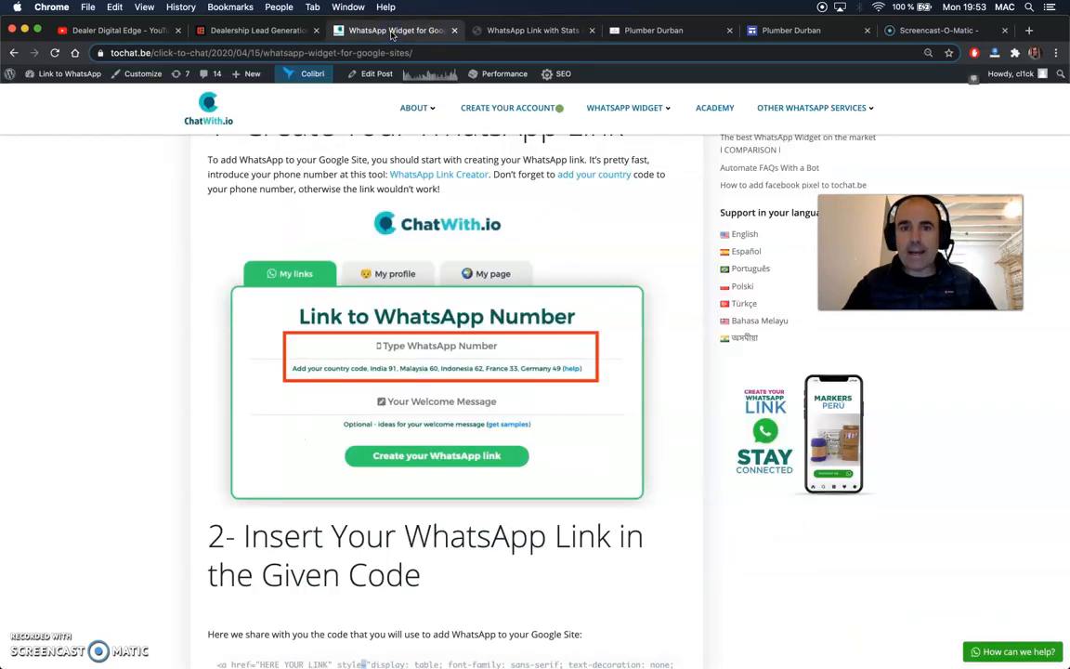
{"action": "scroll", "coordinate": [408, 353], "scroll_direction": "down", "scroll_amount": 5}
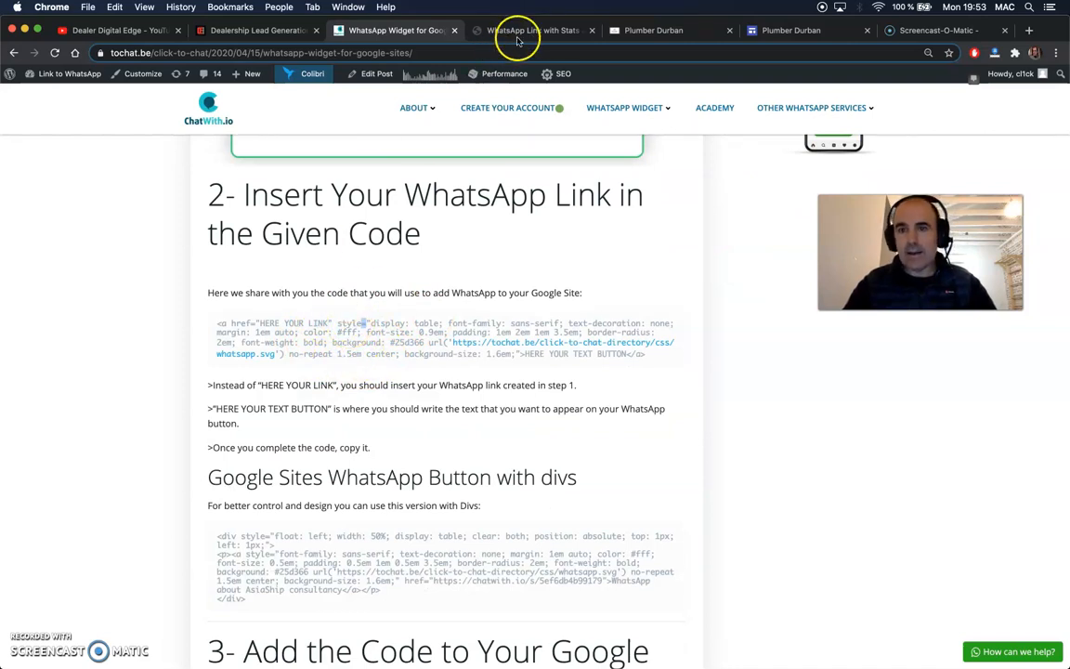
{"action": "left_click", "coordinate": [771, 33]}
{"action": "left_click", "coordinate": [645, 287]}
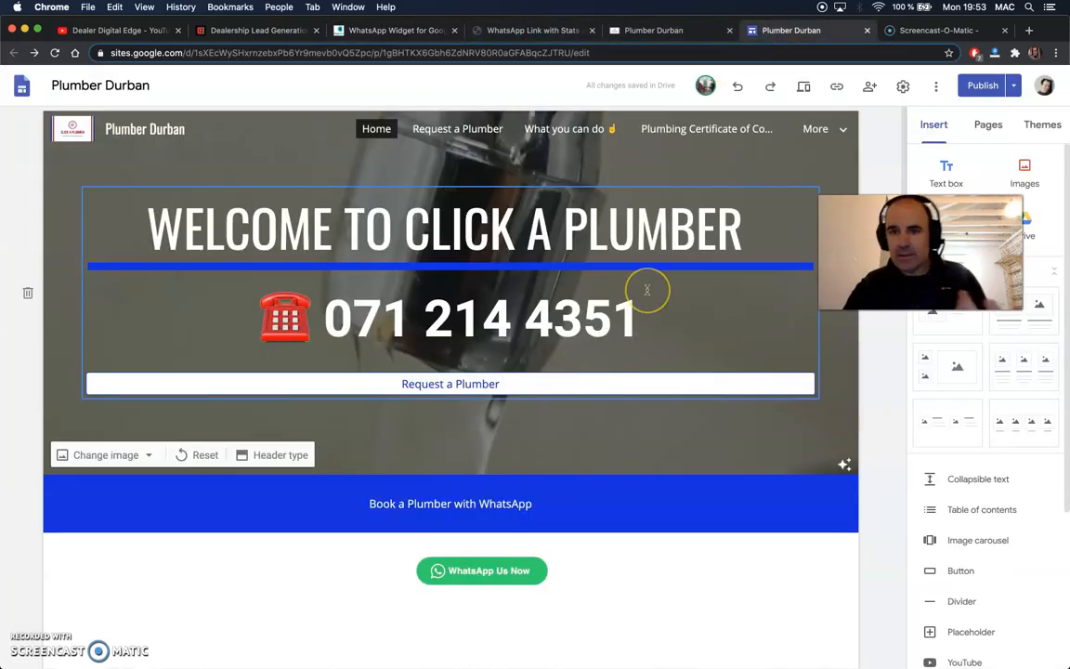
{"action": "scroll", "coordinate": [576, 353], "scroll_direction": "down", "scroll_amount": 3}
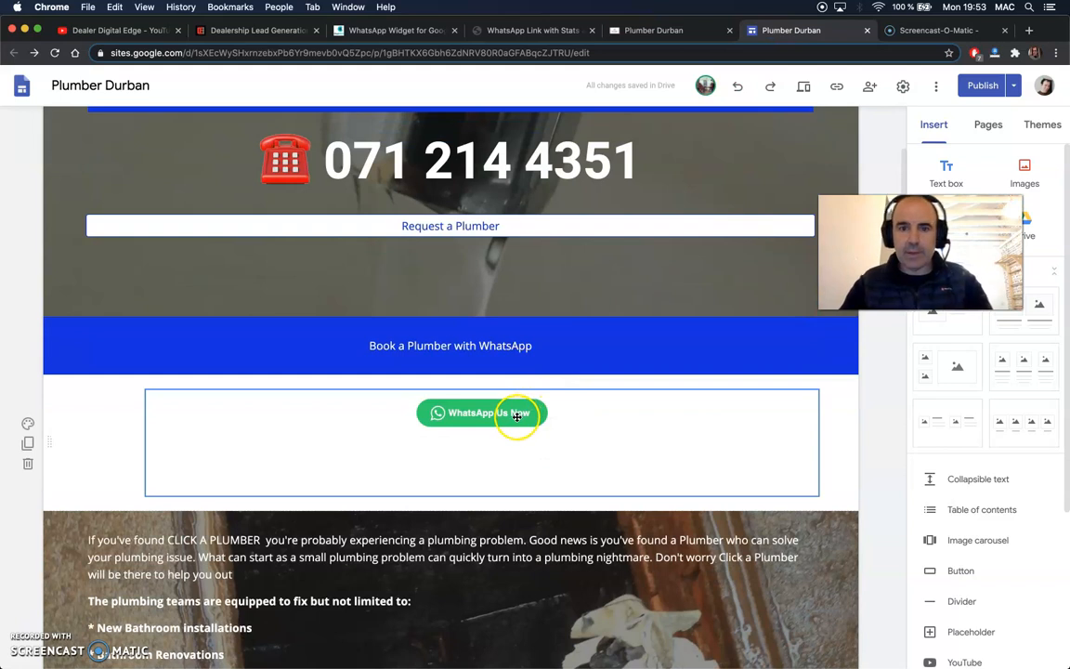
{"action": "left_click", "coordinate": [512, 416]}
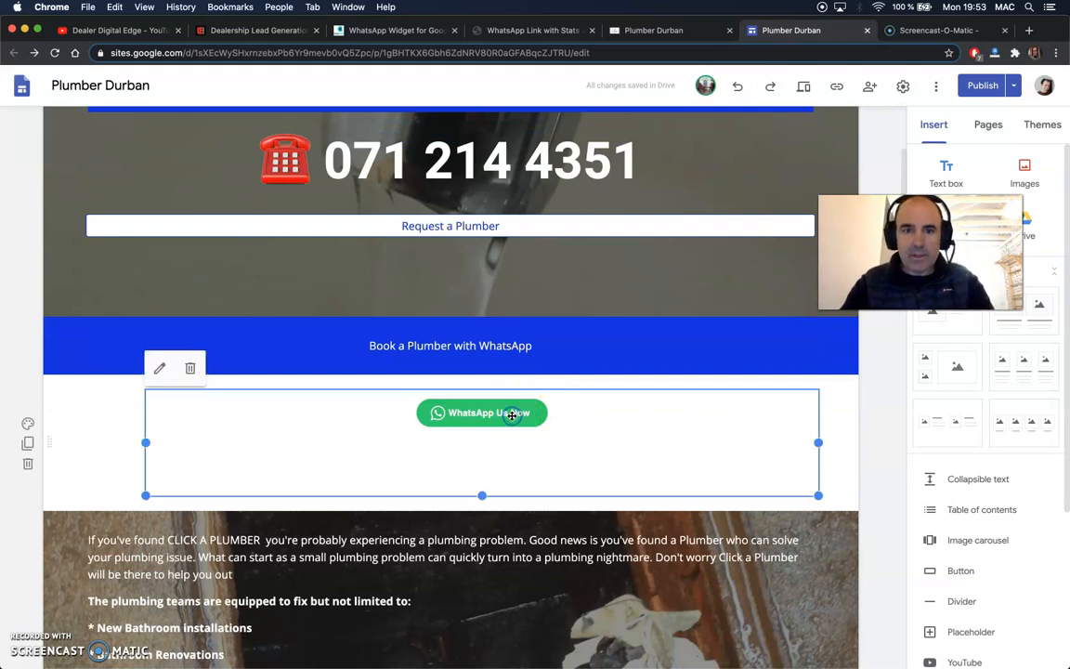
{"action": "left_click", "coordinate": [161, 371]}
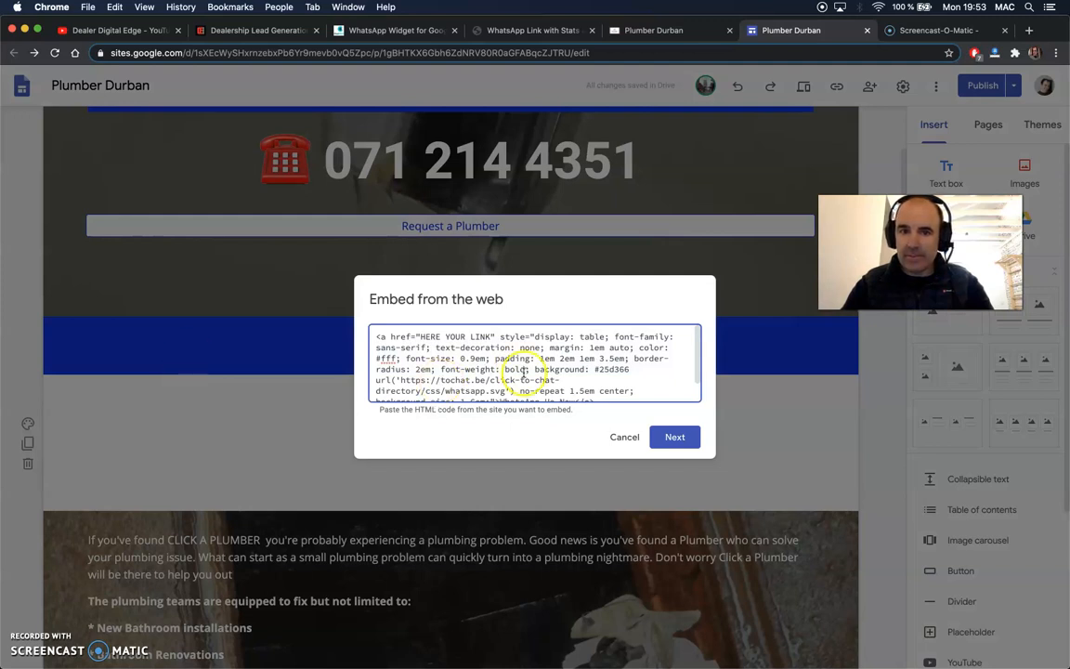
{"action": "scroll", "coordinate": [440, 358], "scroll_direction": "down", "scroll_amount": 2}
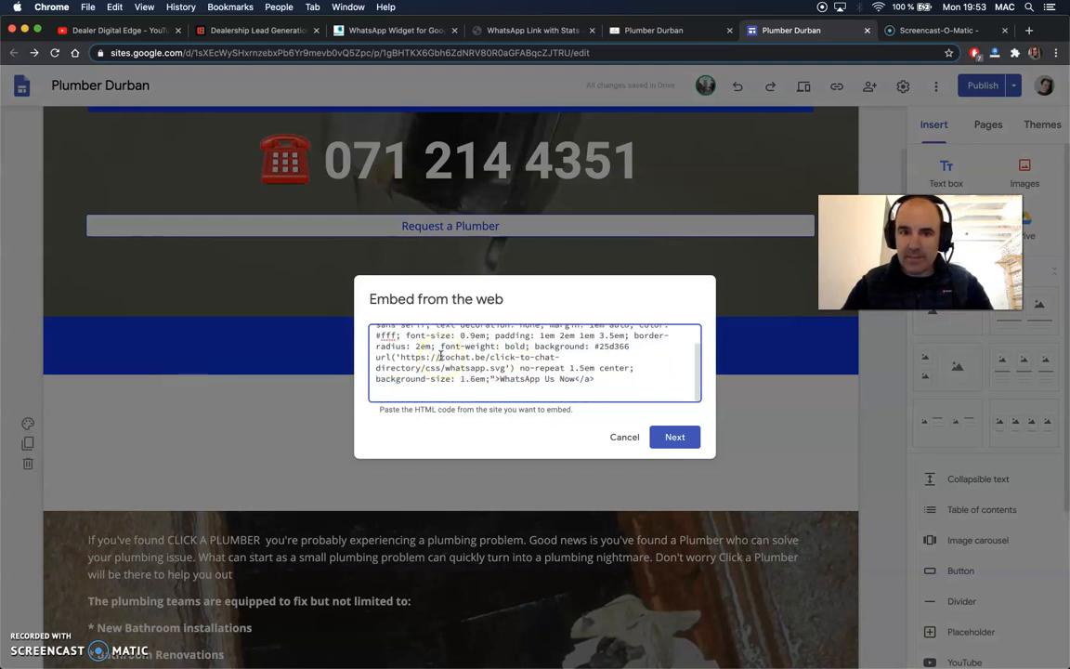
{"action": "scroll", "coordinate": [441, 357], "scroll_direction": "up", "scroll_amount": 2}
{"action": "left_click_drag", "start_coordinate": [420, 336], "coordinate": [481, 336]}
{"action": "type", "text": "https://chatwith.io/s/5f8c699a2b724"}
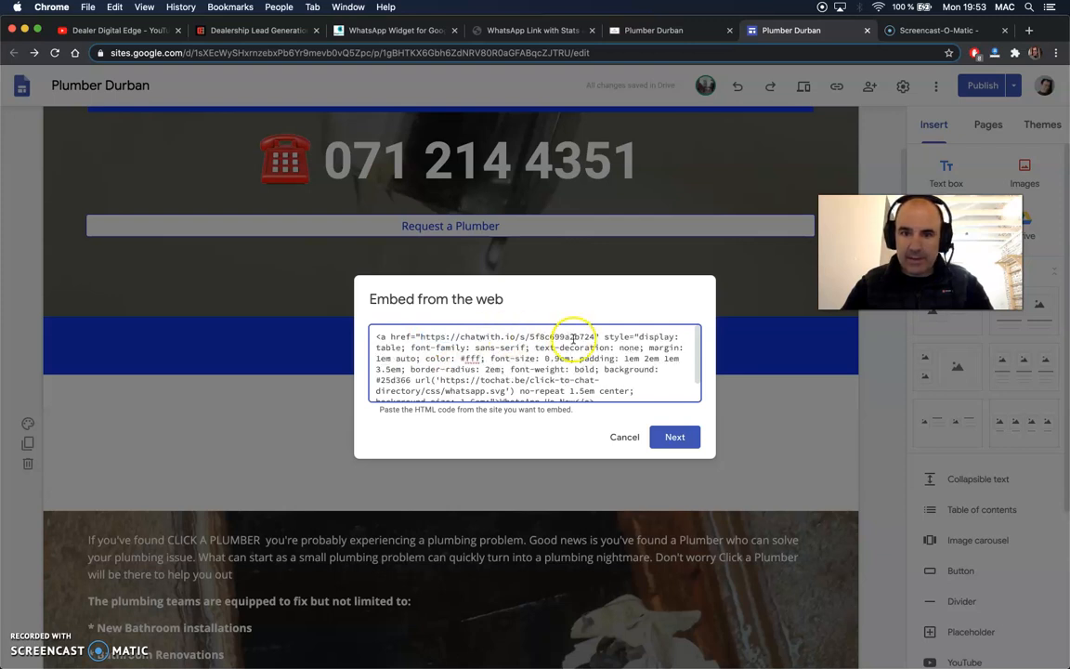
- Save the updated WhatsApp Us Now embed and publish the changes to the Plumber Durban site
{"action": "left_click_drag", "start_coordinate": [421, 337], "coordinate": [595, 338]}
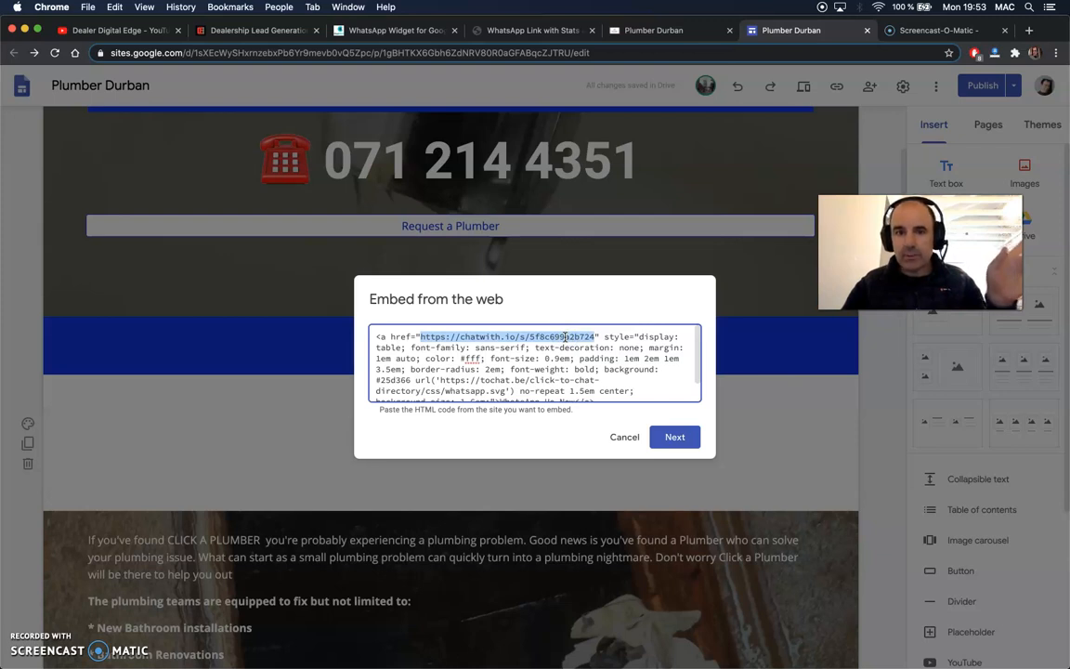
{"action": "scroll", "coordinate": [534, 353], "scroll_direction": "down", "scroll_amount": 1}
{"action": "left_click", "coordinate": [675, 436]}
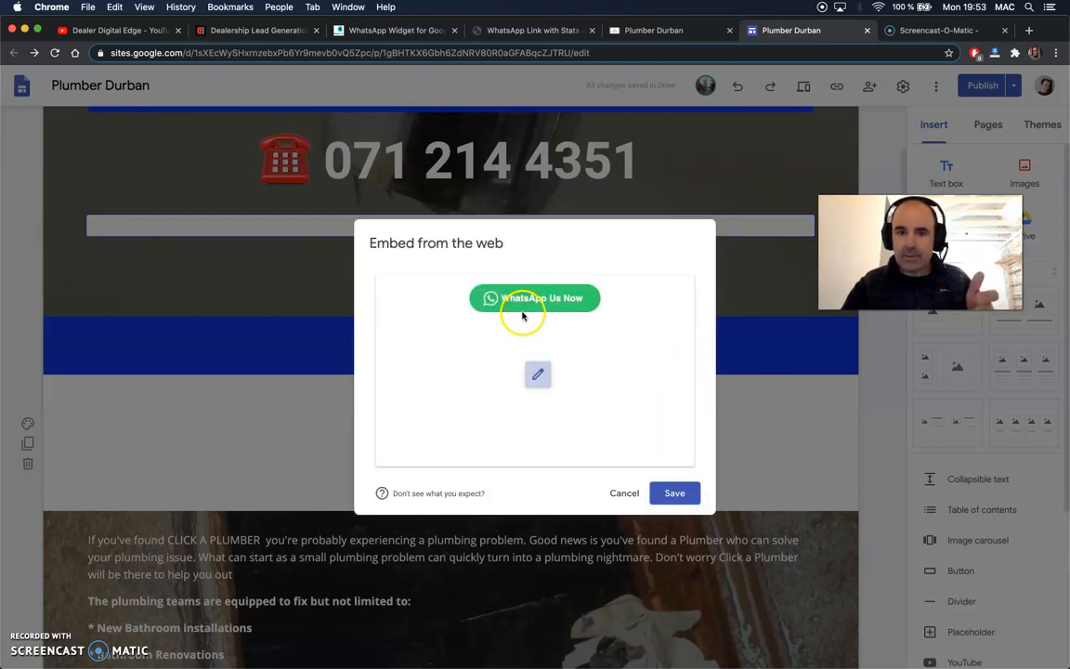
{"action": "left_click", "coordinate": [676, 497]}
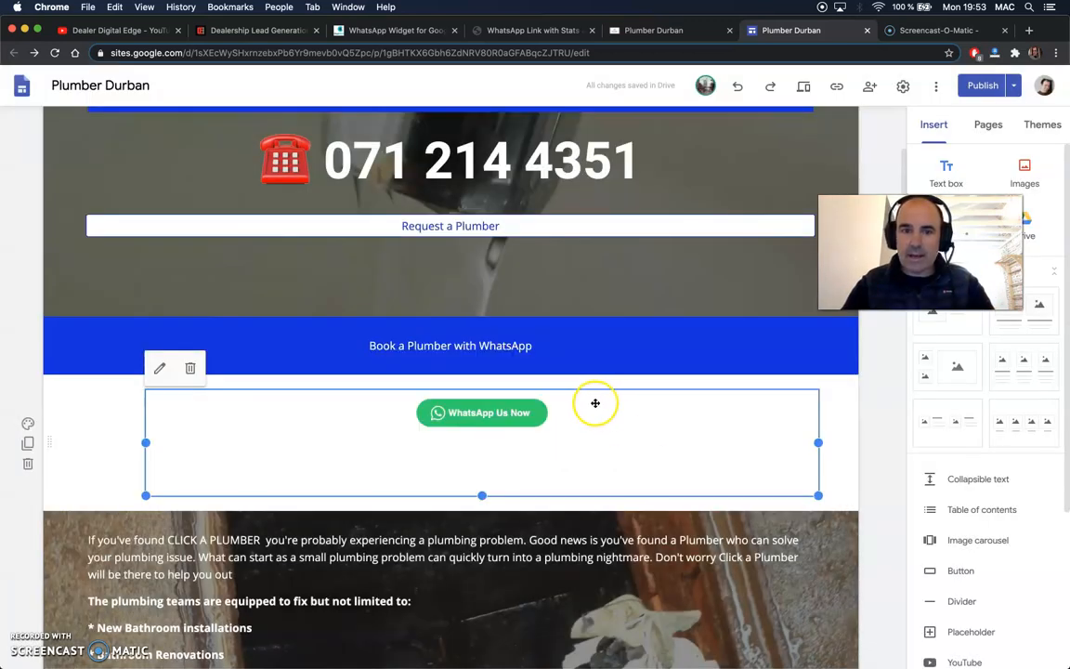
{"action": "left_click", "coordinate": [981, 86]}
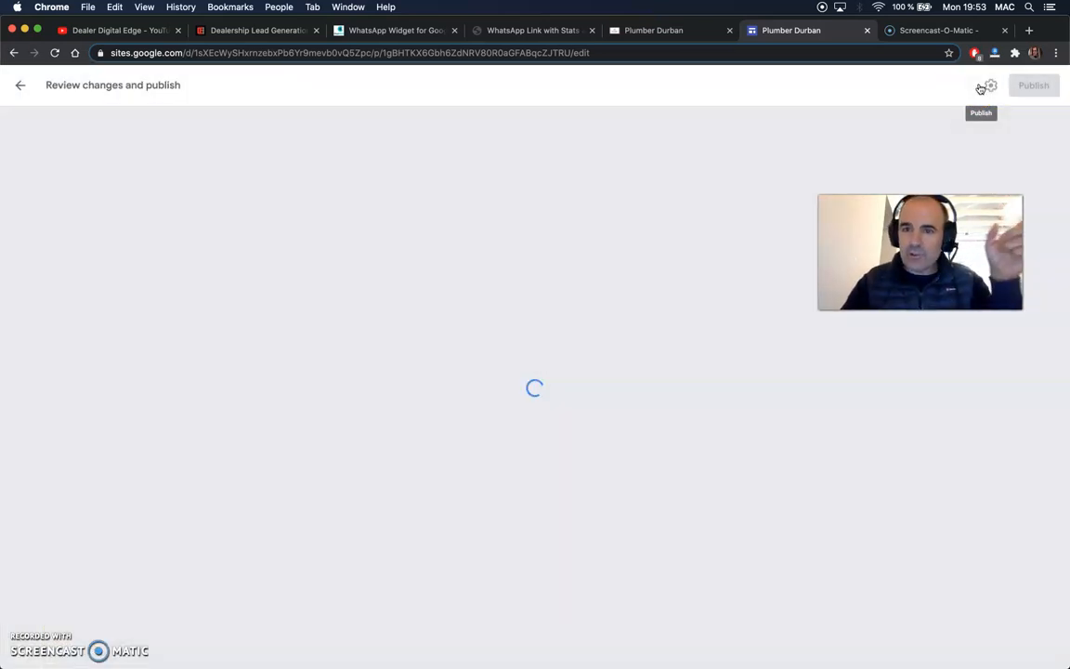
{"action": "left_click", "coordinate": [1034, 86]}
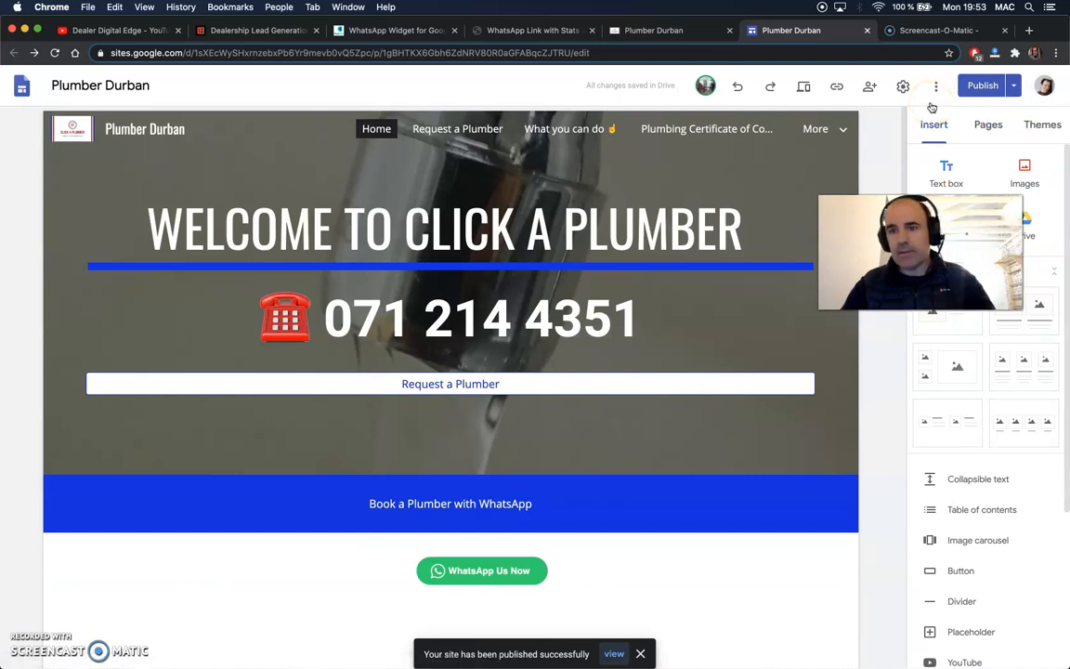
{"action": "left_click", "coordinate": [712, 223]}
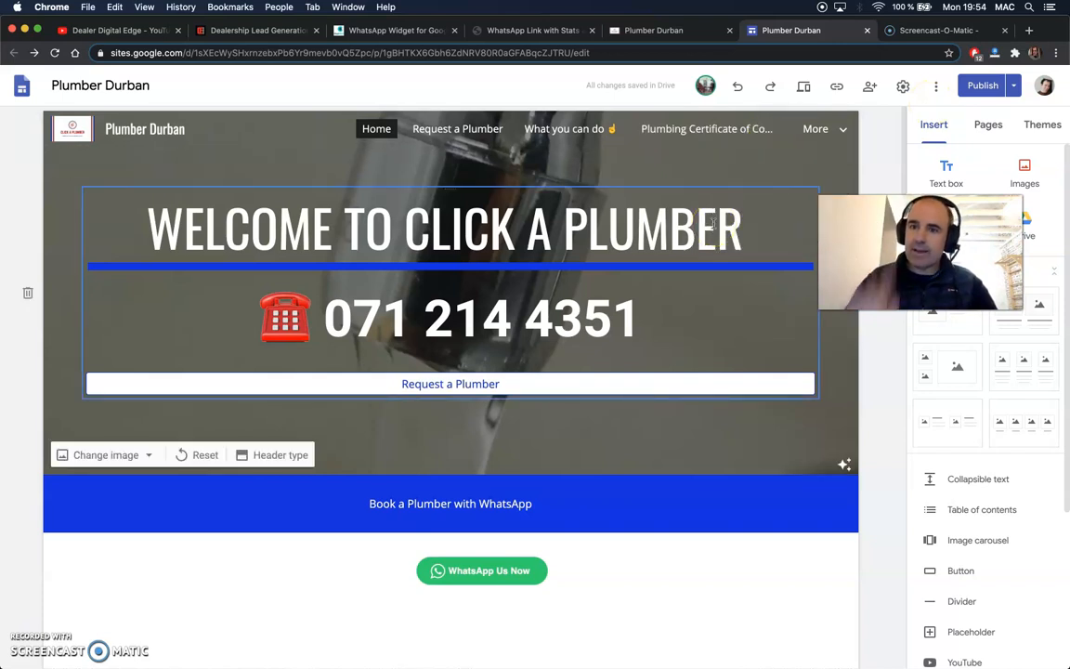
{"action": "left_click", "coordinate": [728, 237]}
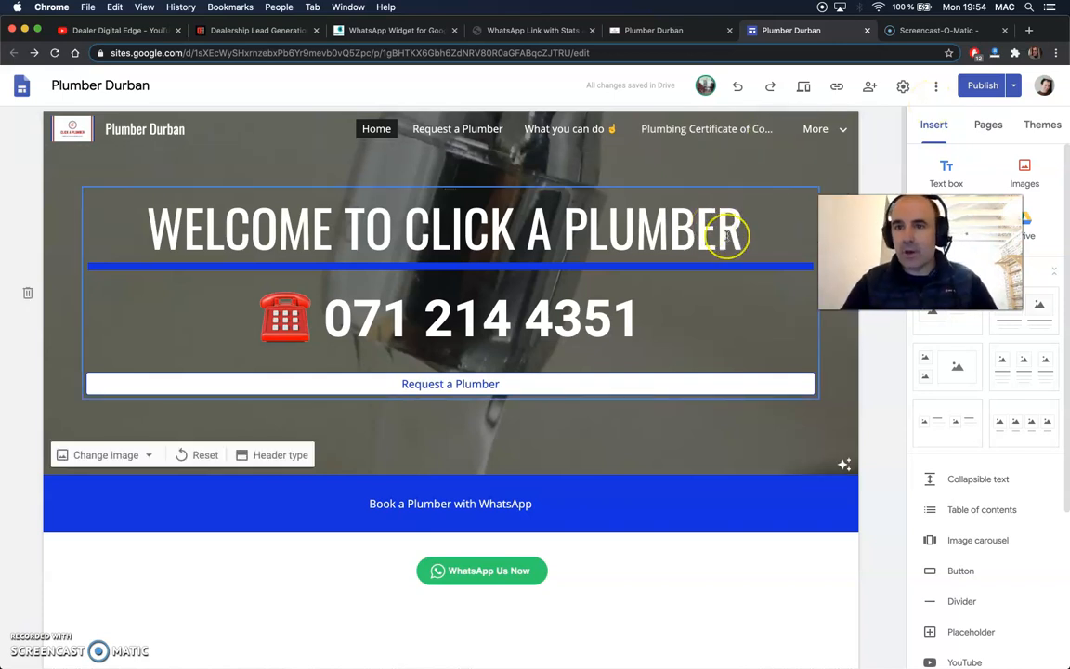
- Reload the published Plumber Durban site in its iPhone preview and review the homepage down to the Click a Plumber location card
{"action": "left_click", "coordinate": [639, 31]}
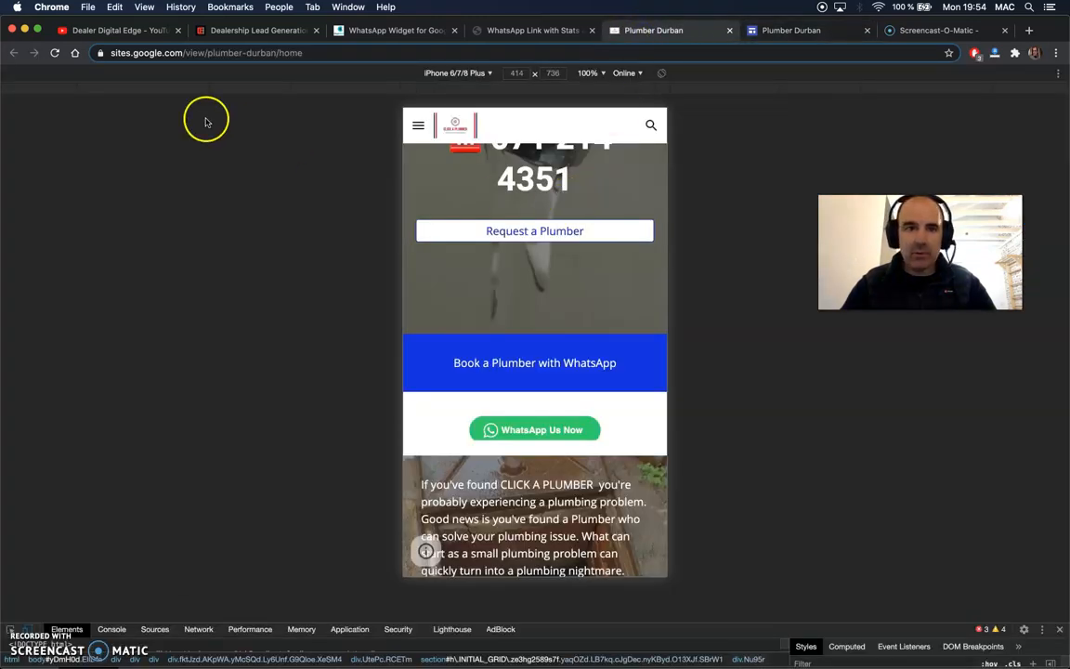
{"action": "left_click", "coordinate": [55, 52]}
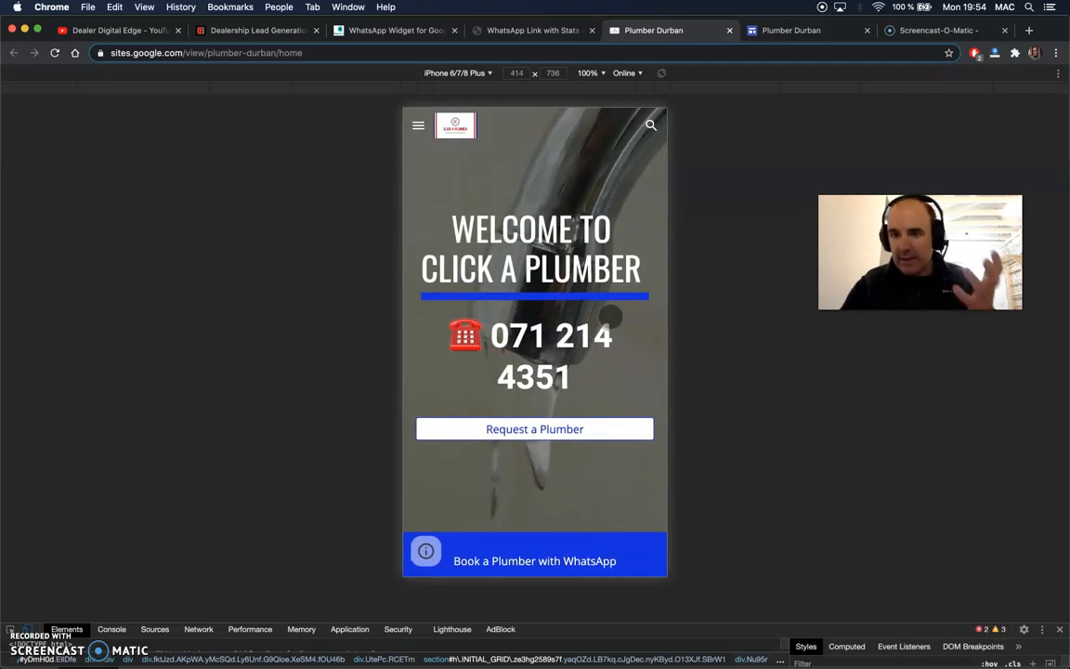
{"action": "scroll", "coordinate": [611, 317], "scroll_direction": "down", "scroll_amount": 5}
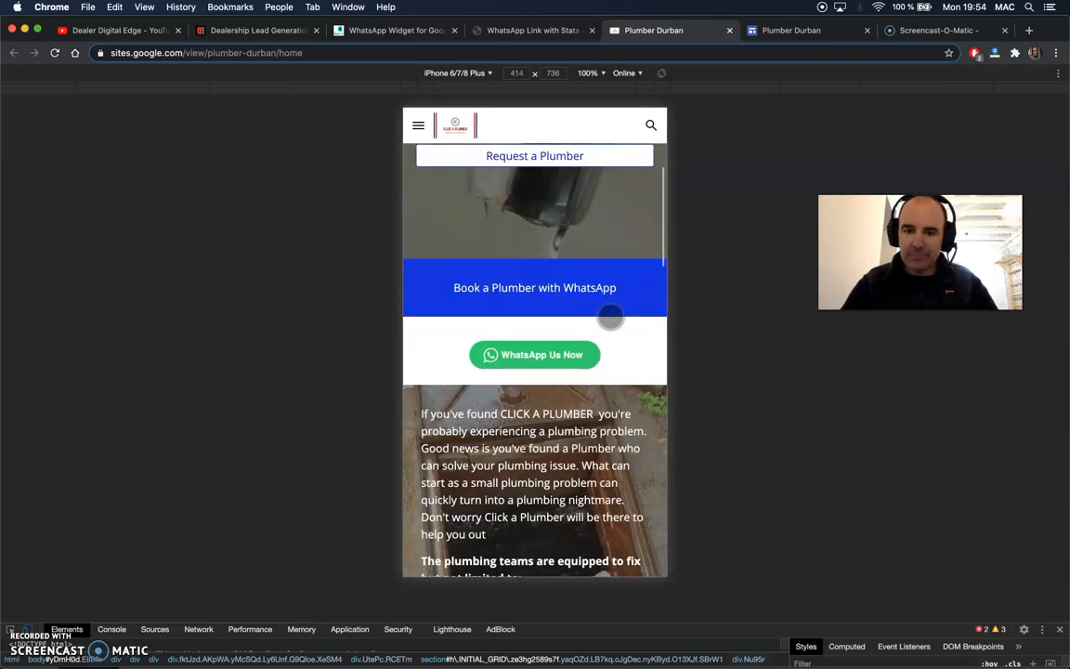
{"action": "scroll", "coordinate": [611, 317], "scroll_direction": "down", "scroll_amount": 4}
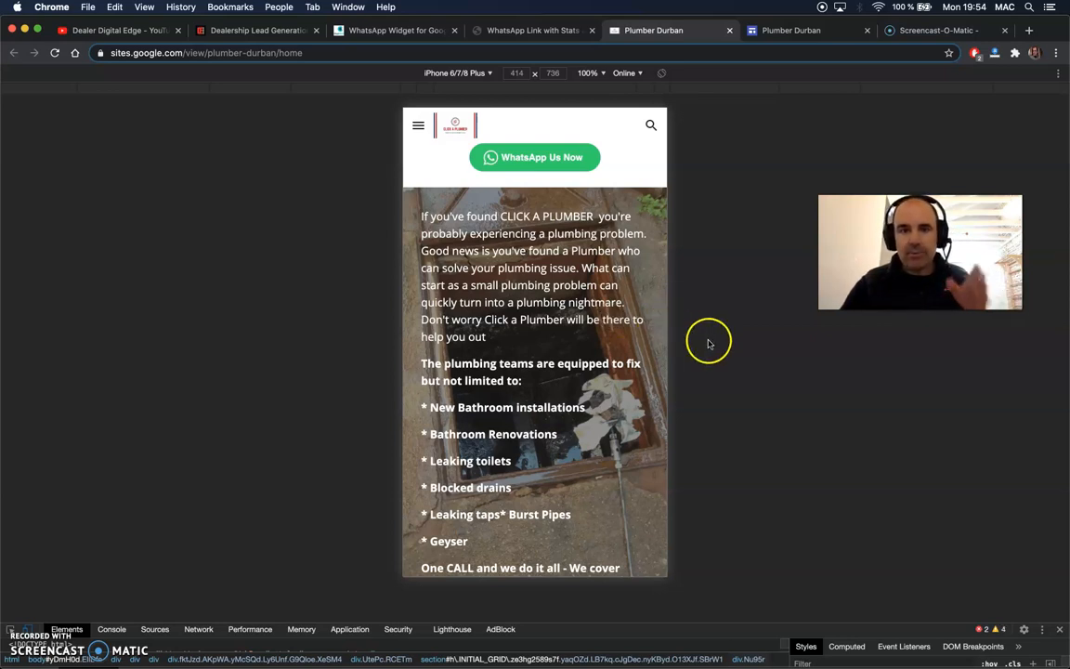
{"action": "scroll", "coordinate": [549, 334], "scroll_direction": "down", "scroll_amount": 3}
{"action": "scroll", "coordinate": [549, 334], "scroll_direction": "down", "scroll_amount": 5}
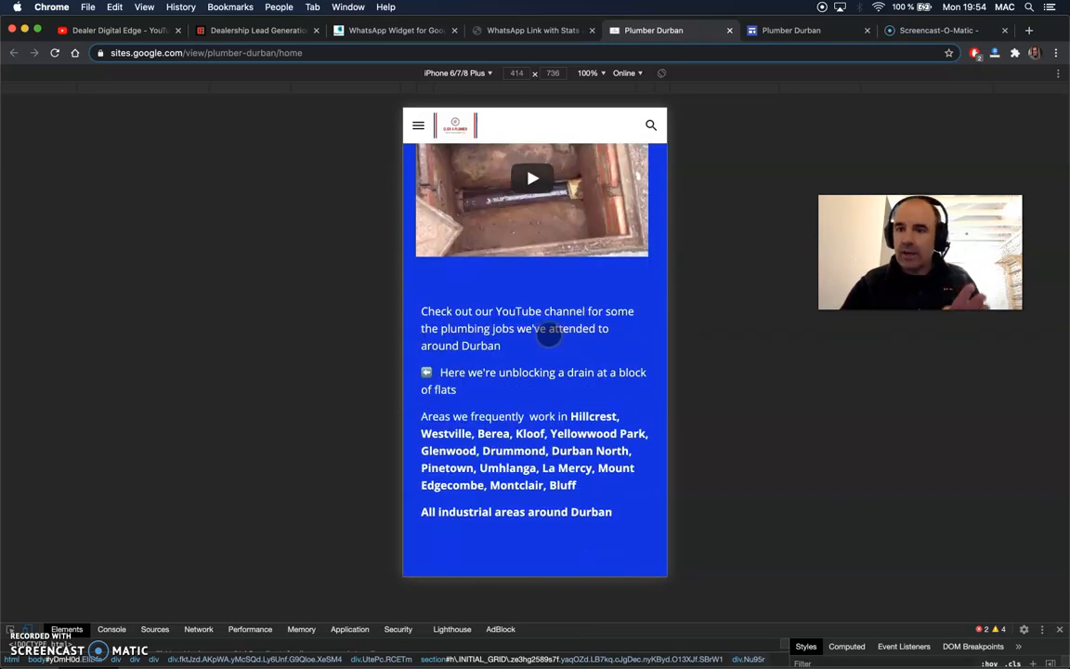
{"action": "scroll", "coordinate": [549, 335], "scroll_direction": "down", "scroll_amount": 4}
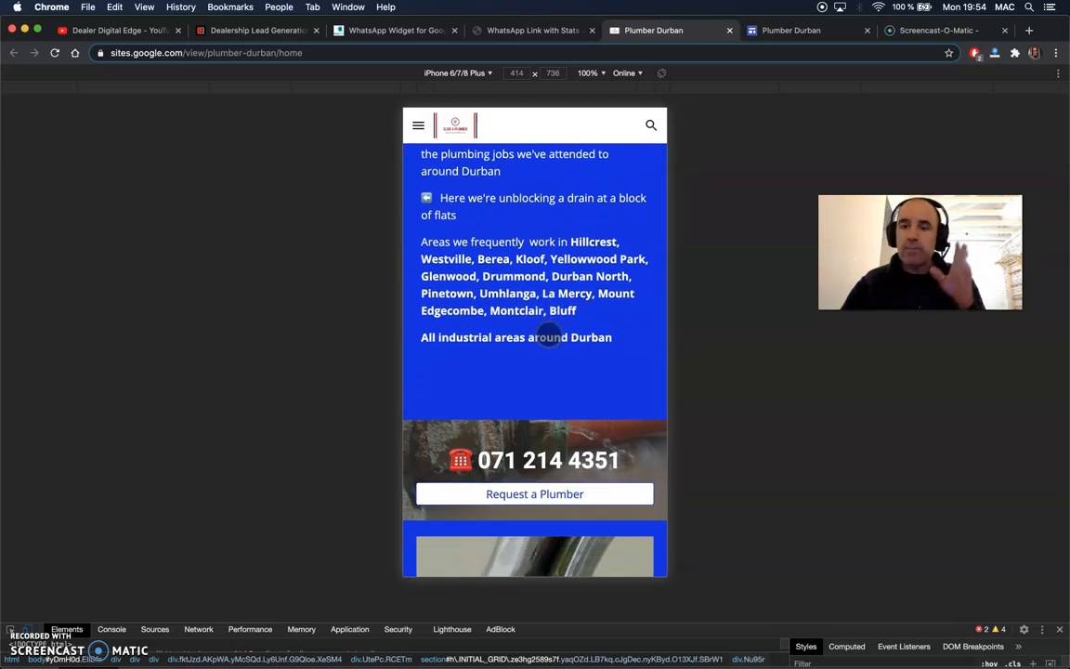
{"action": "scroll", "coordinate": [548, 336], "scroll_direction": "down", "scroll_amount": 6}
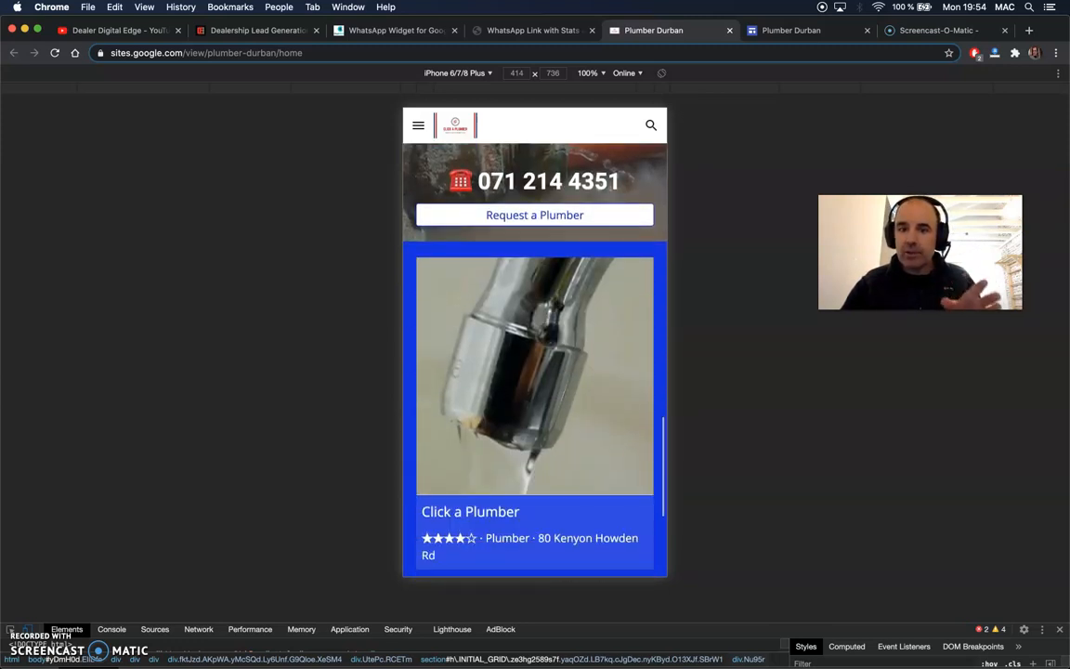
{"action": "scroll", "coordinate": [548, 336], "scroll_direction": "down", "scroll_amount": 5}
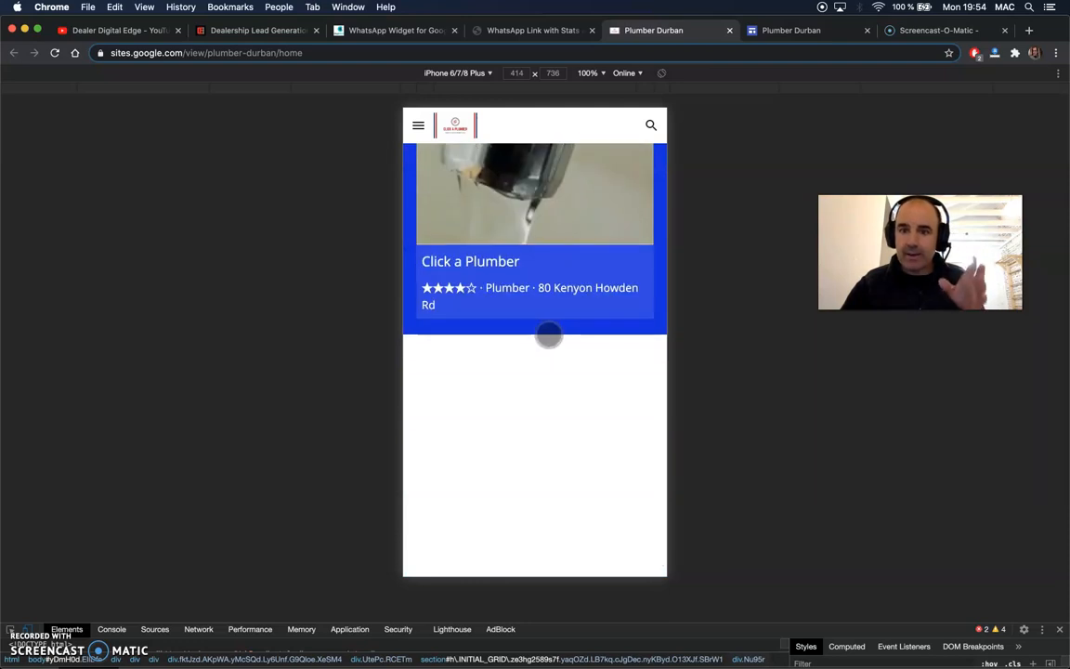
- Examine the placement of the WhatsApp Us Now button between the header and the introduction text on the mobile homepage
{"action": "scroll", "coordinate": [548, 336], "scroll_direction": "up", "scroll_amount": 16}
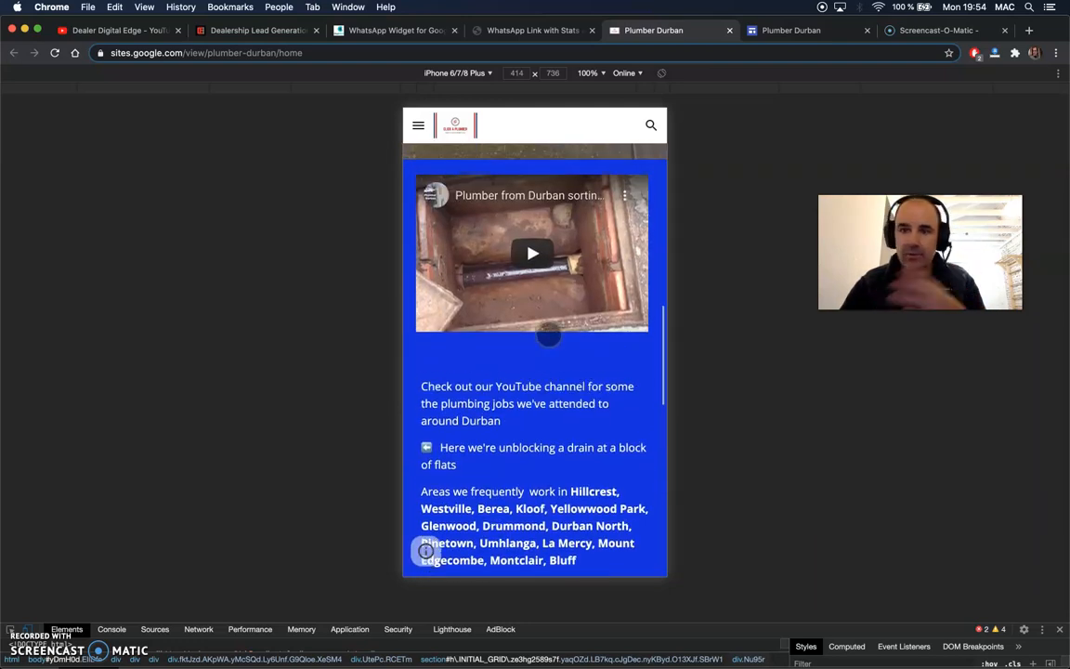
{"action": "scroll", "coordinate": [548, 336], "scroll_direction": "up", "scroll_amount": 11}
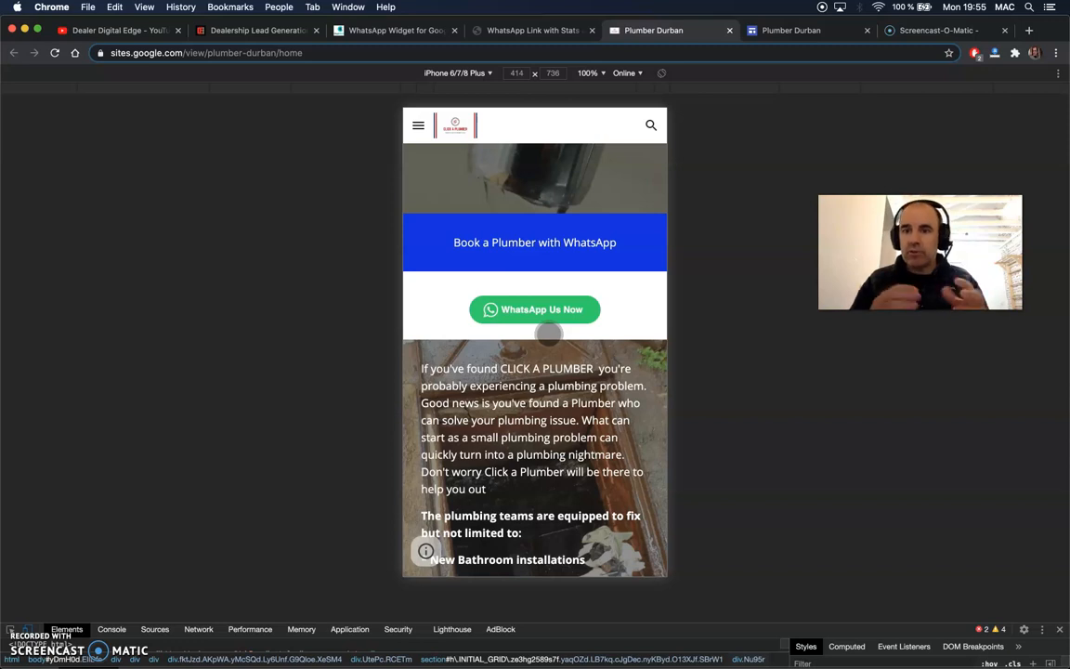
{"action": "scroll", "coordinate": [548, 333], "scroll_direction": "up", "scroll_amount": 10}
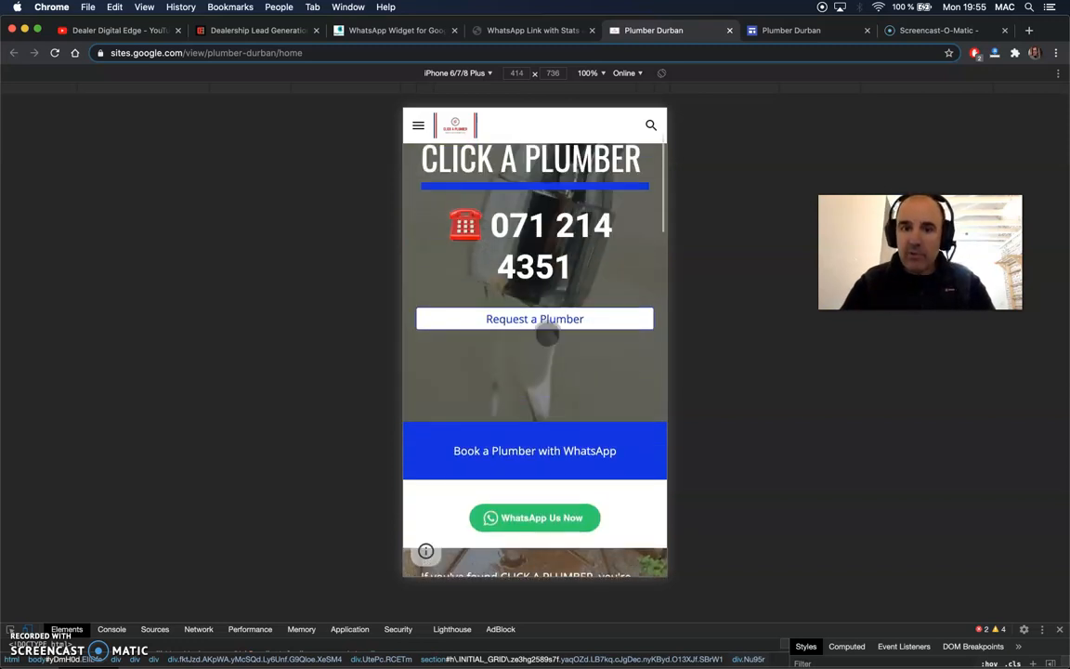
{"action": "scroll", "coordinate": [525, 236], "scroll_direction": "down", "scroll_amount": 8}
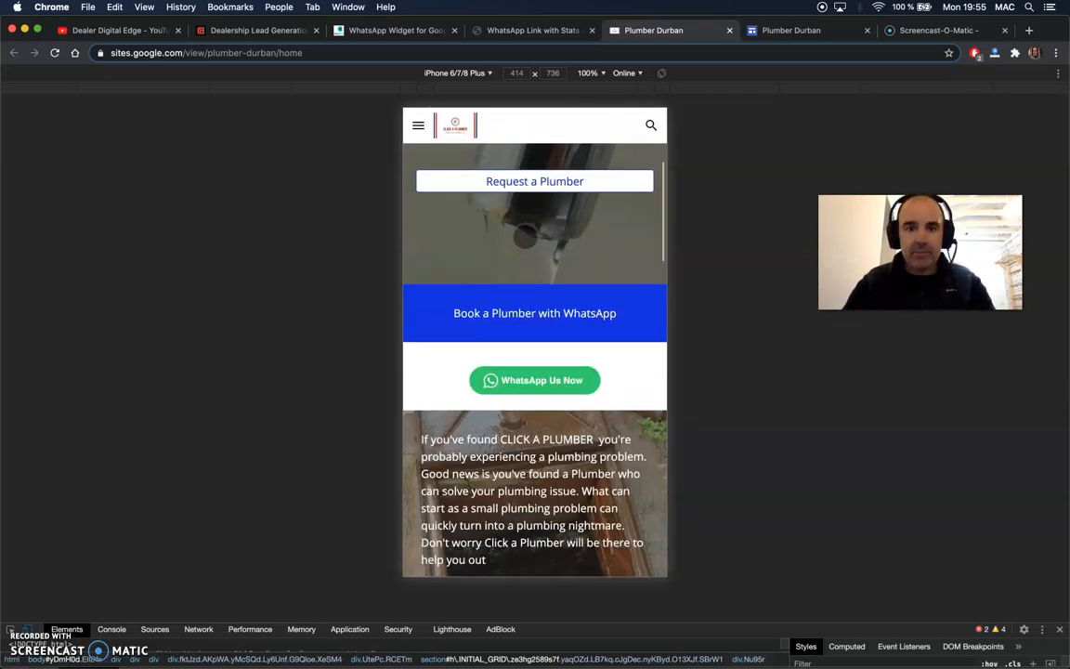
{"action": "scroll", "coordinate": [525, 236], "scroll_direction": "down", "scroll_amount": 3}
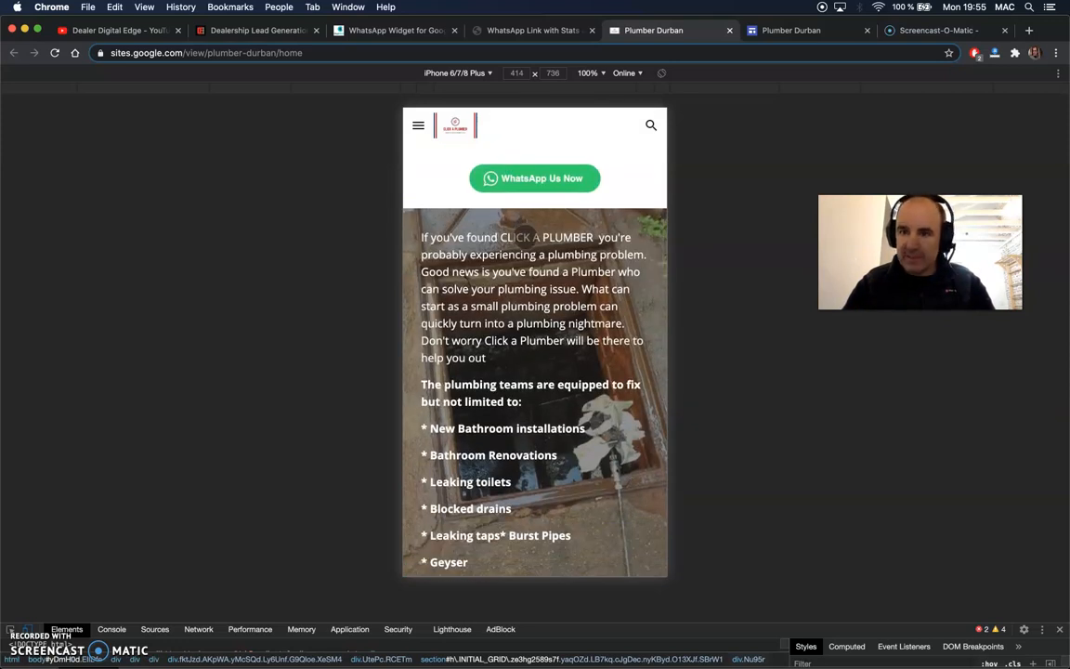
{"action": "scroll", "coordinate": [525, 236], "scroll_direction": "up", "scroll_amount": 10}
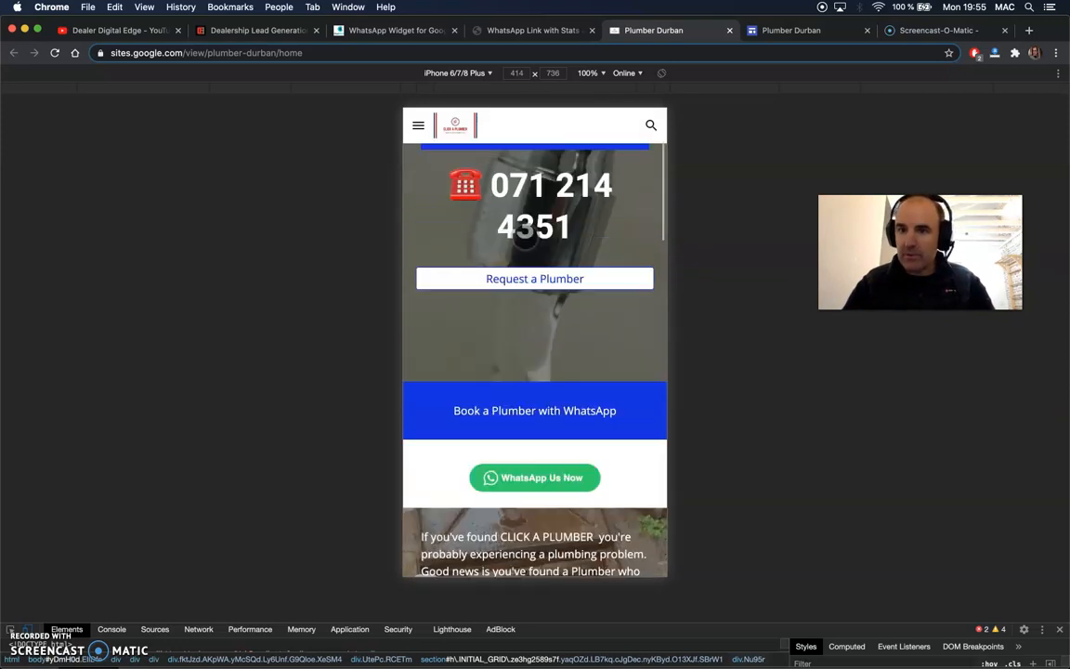
- Inspect the Book a Plumber with WhatsApp section in the site editor and the link's statistics in the chatwith.io account
{"action": "left_click", "coordinate": [797, 32]}
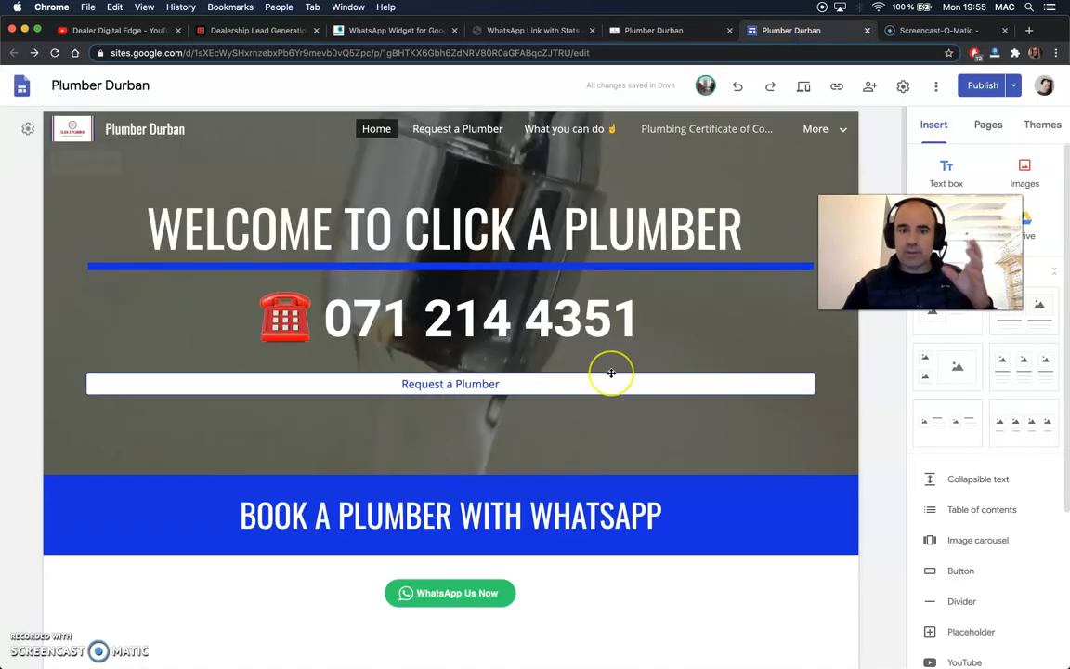
{"action": "scroll", "coordinate": [611, 373], "scroll_direction": "down", "scroll_amount": 1}
{"action": "scroll", "coordinate": [612, 373], "scroll_direction": "down", "scroll_amount": 1}
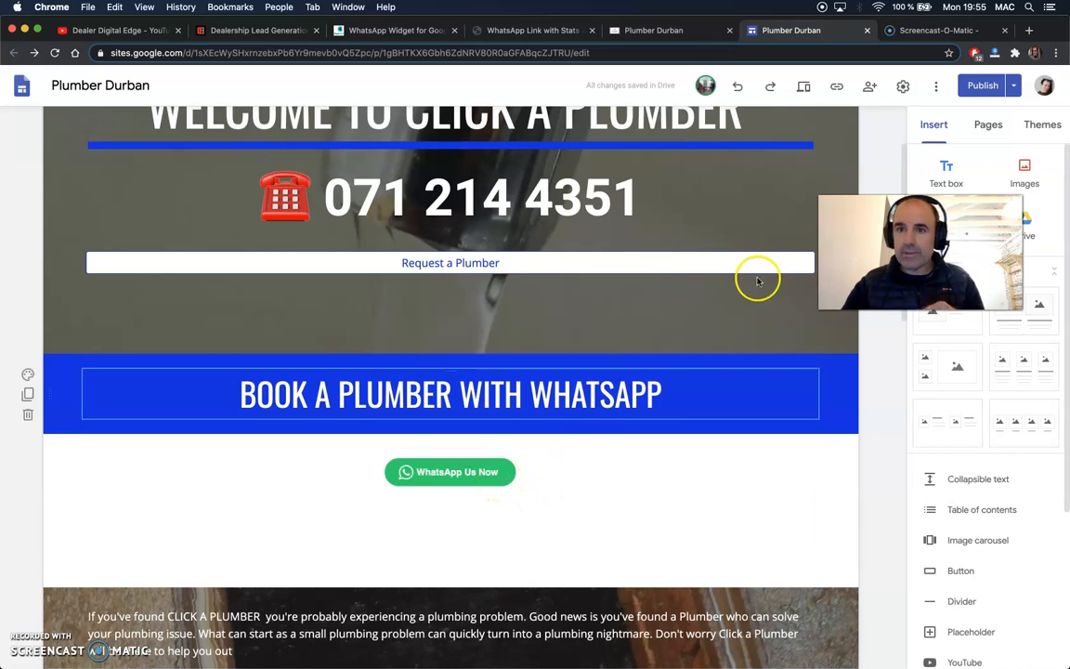
{"action": "left_click", "coordinate": [500, 31]}
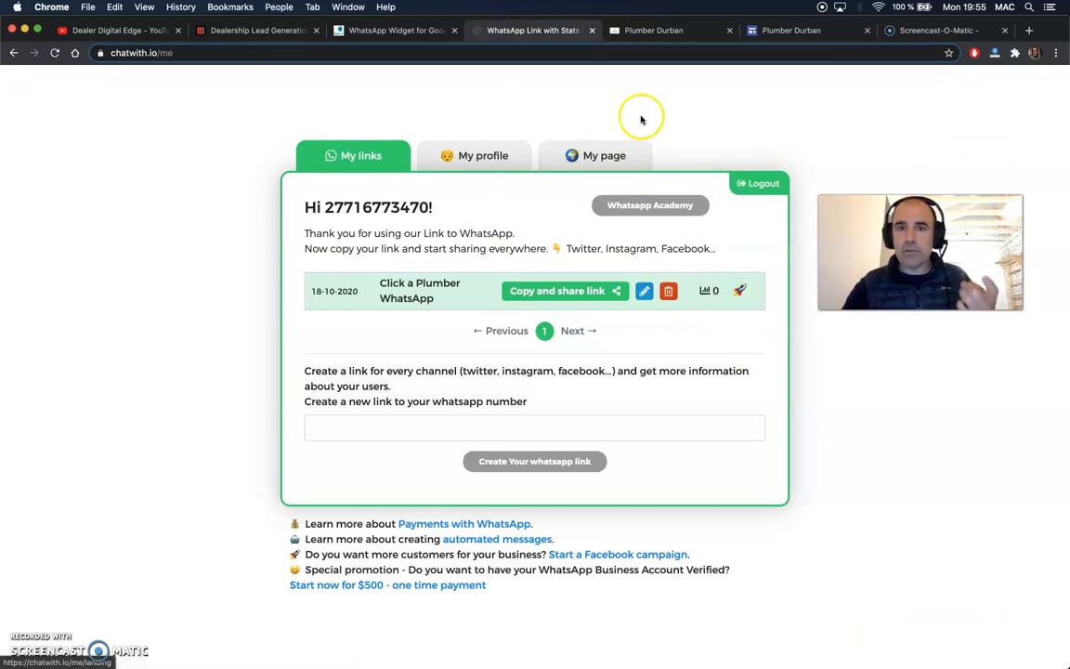
- Open a WhatsApp chat through the WhatsApp Us Now button on the published mobile homepage
{"action": "left_click", "coordinate": [664, 31]}
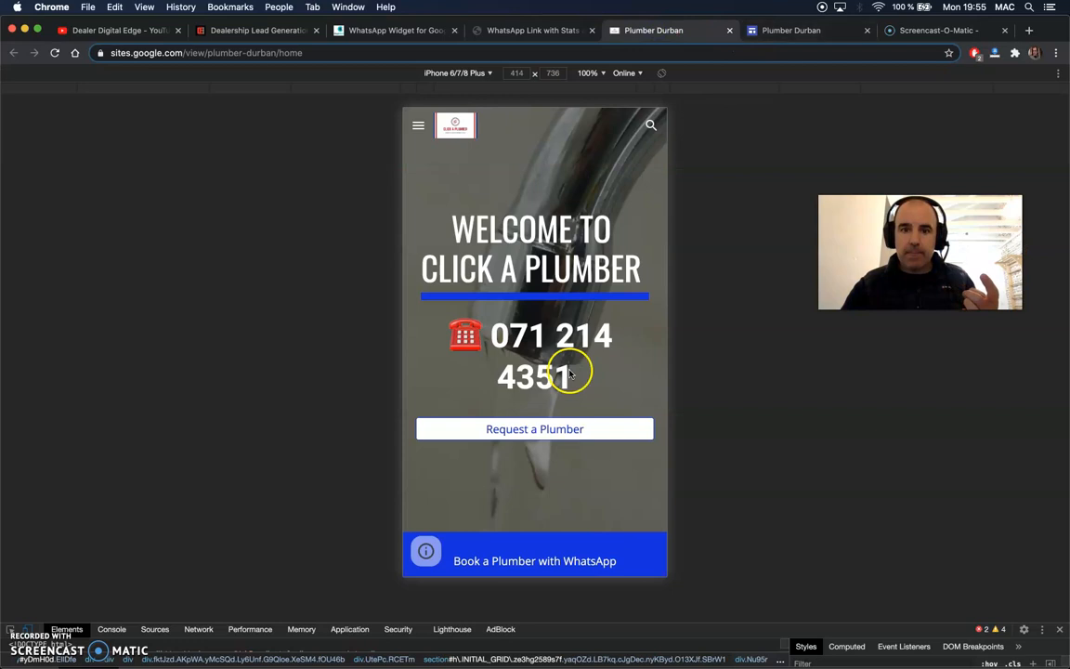
{"action": "scroll", "coordinate": [534, 370], "scroll_direction": "down", "scroll_amount": 5}
{"action": "left_click", "coordinate": [537, 251]}
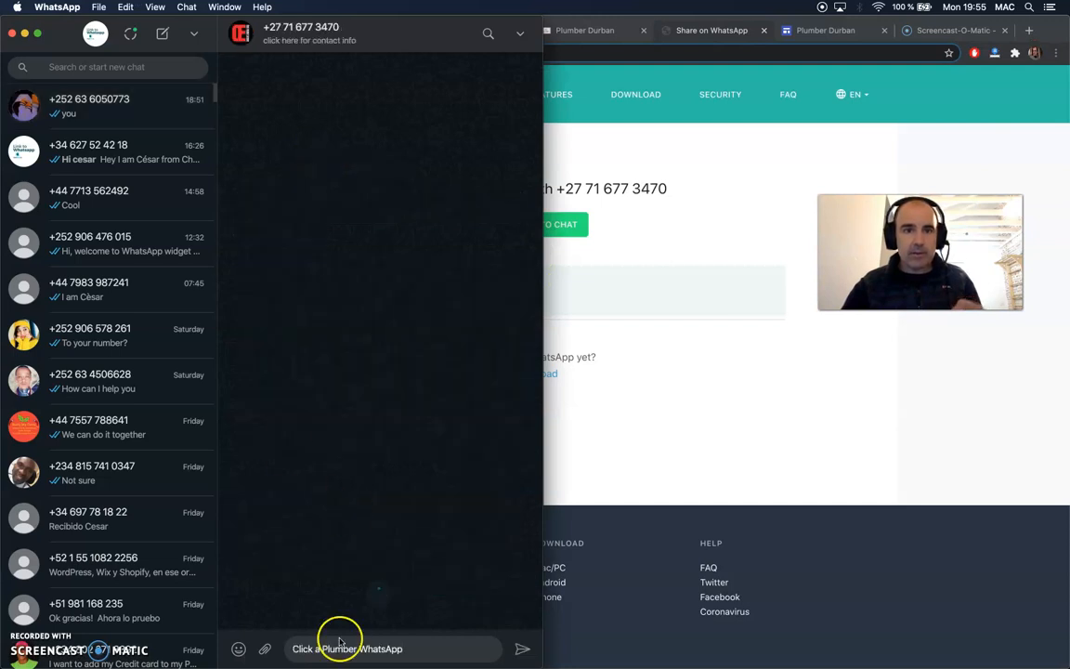
- Replace the prefilled chat message with "Hey, this is a test from your google site", send it, and return to the browser
{"action": "triple_click", "coordinate": [421, 639]}
{"action": "type", "text": "Hey, this is a"}
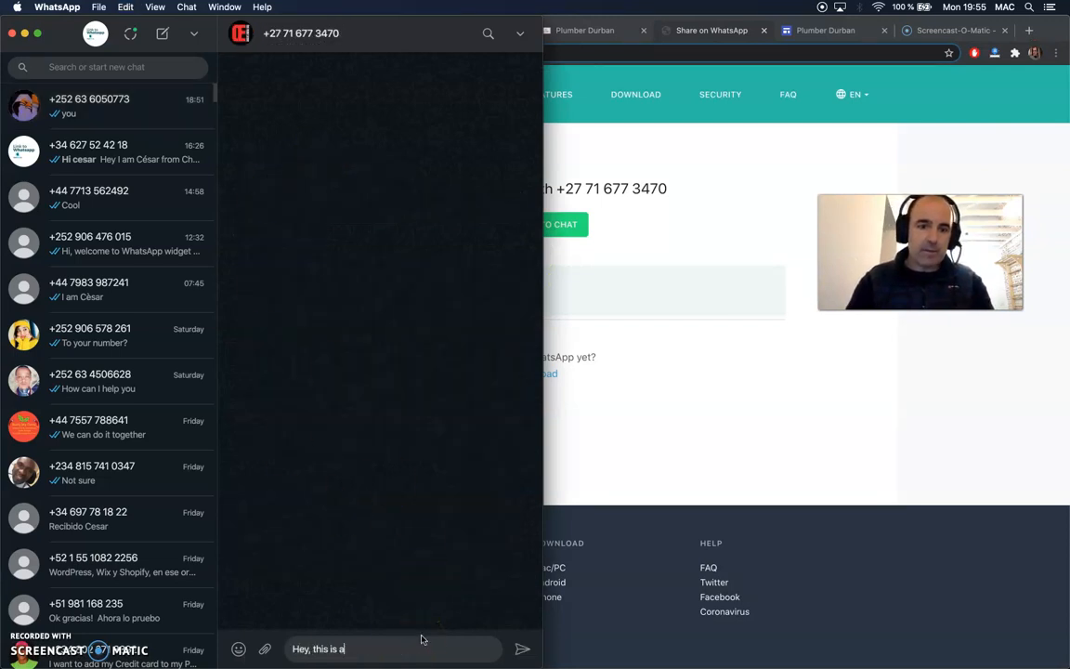
{"action": "type", "text": " test from yo"}
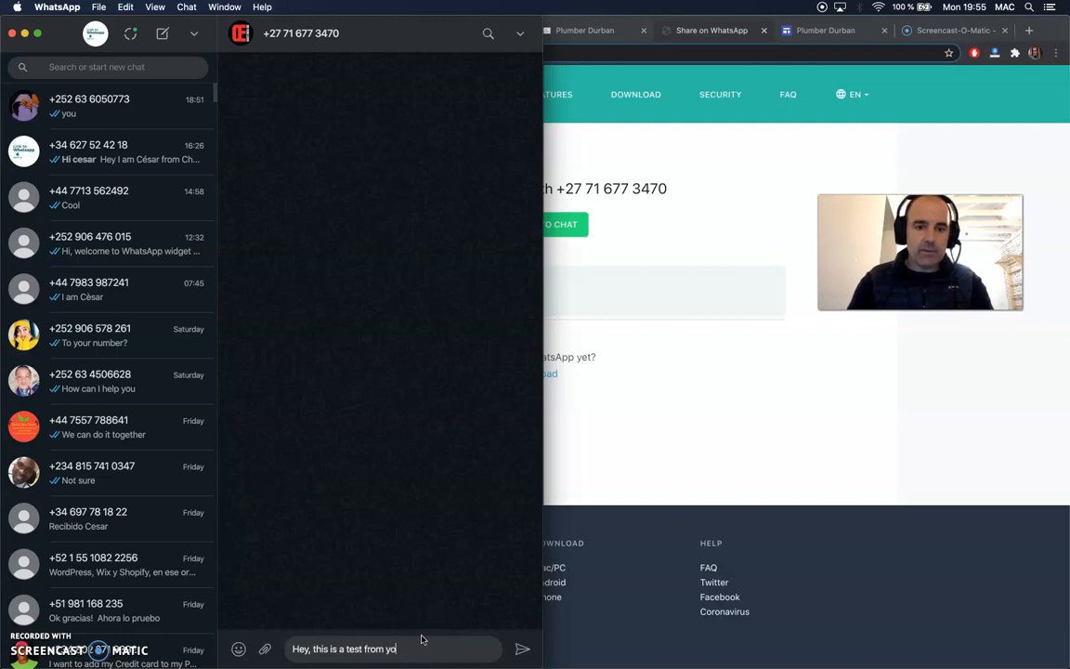
{"action": "type", "text": "ur google site"}
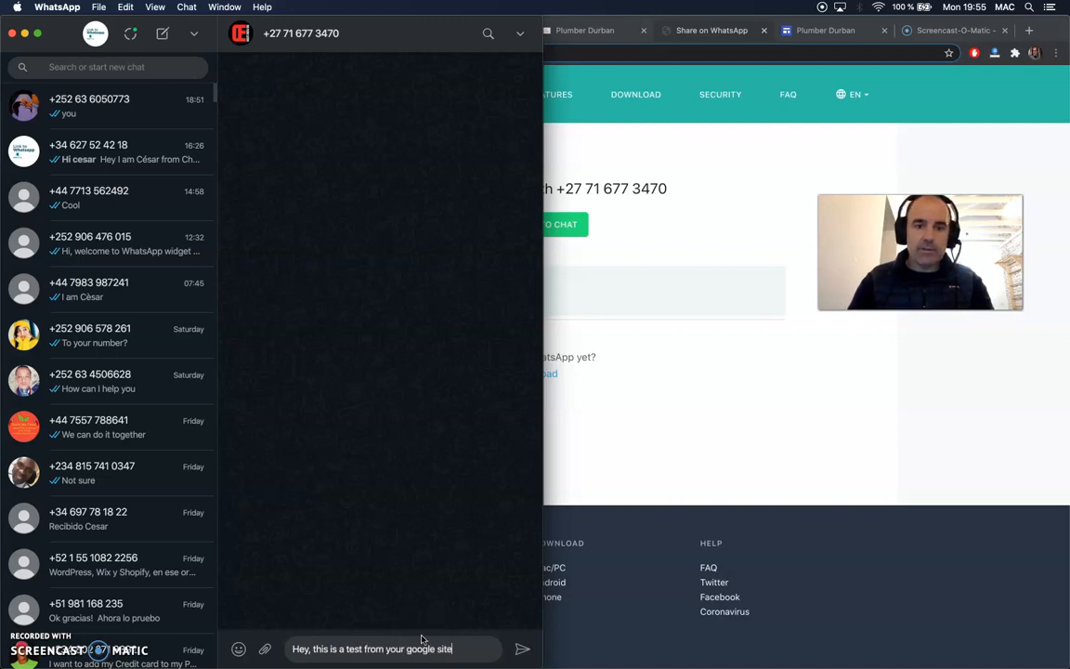
{"action": "key", "text": "Return"}
{"action": "left_click", "coordinate": [742, 399]}
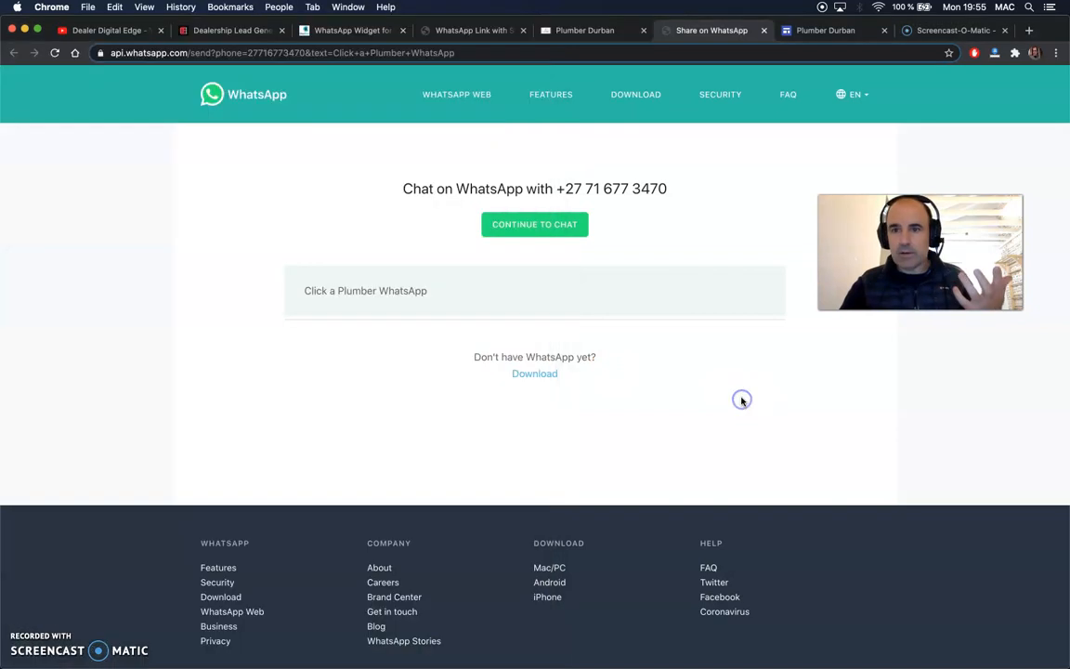
- Reload the published mobile homepage and check the Book a Plumber with WhatsApp heading above the button
{"action": "left_click", "coordinate": [602, 30]}
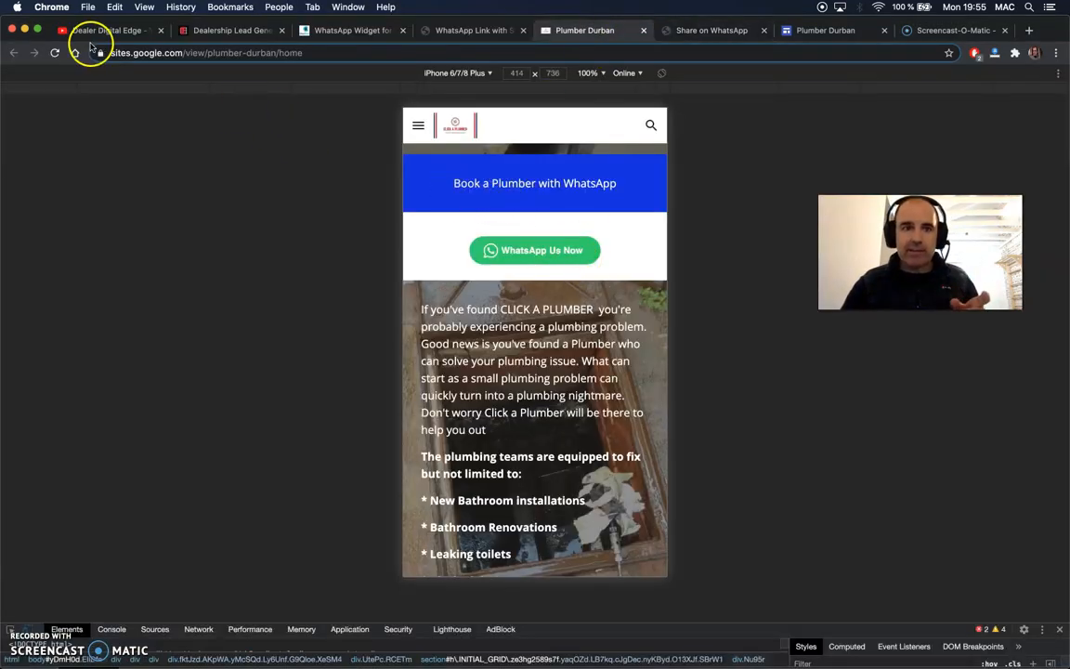
{"action": "left_click", "coordinate": [54, 53]}
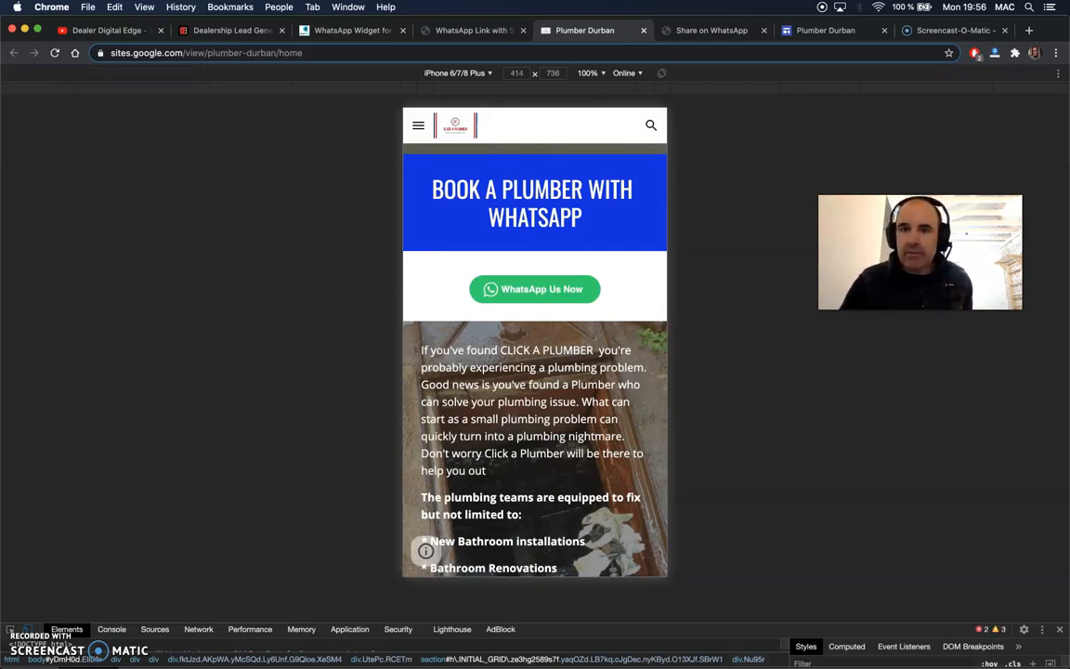
{"action": "left_click", "coordinate": [701, 31]}
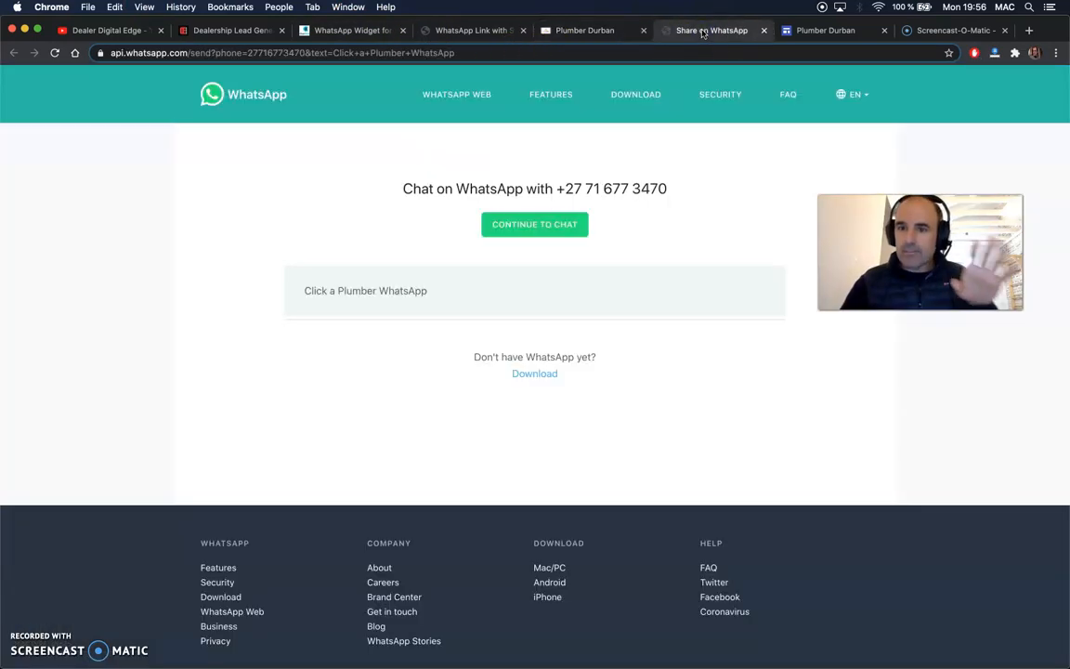
{"action": "left_click", "coordinate": [821, 33]}
- Refresh the chatwith.io links page and check the click count of the Click a Plumber WhatsApp link
{"action": "left_click", "coordinate": [454, 30]}
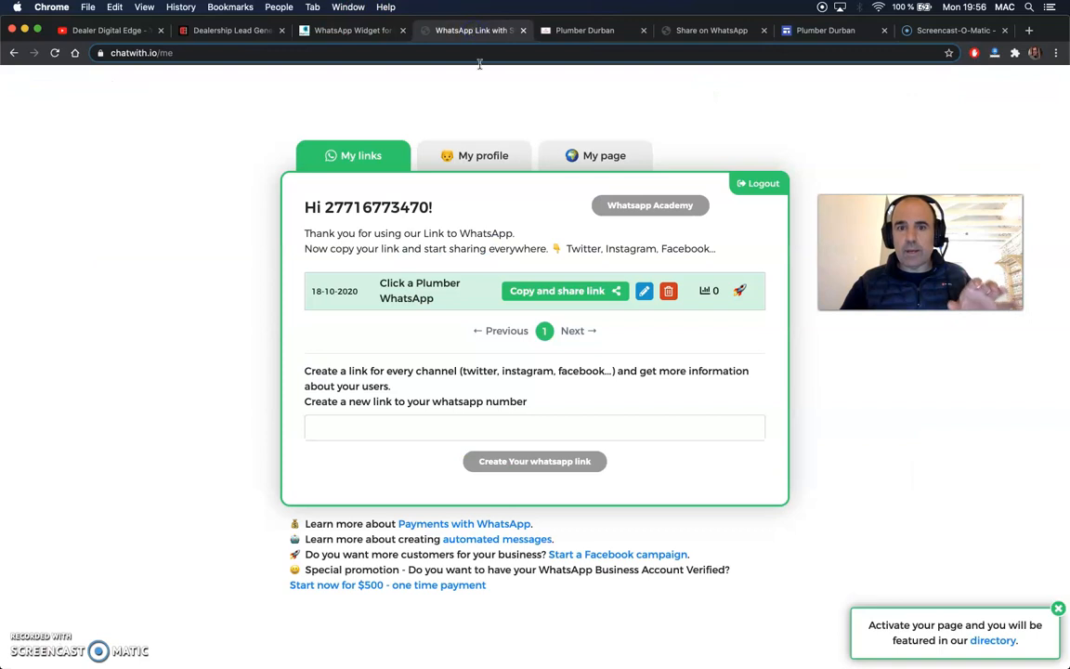
{"action": "left_click", "coordinate": [55, 53]}
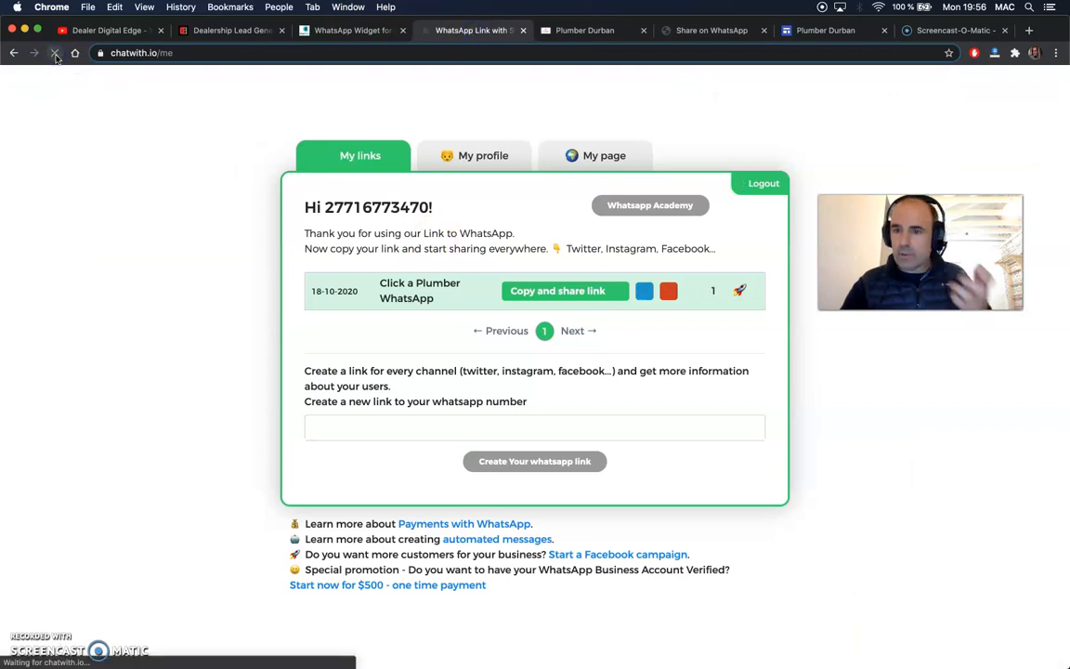
{"action": "double_click", "coordinate": [713, 292]}
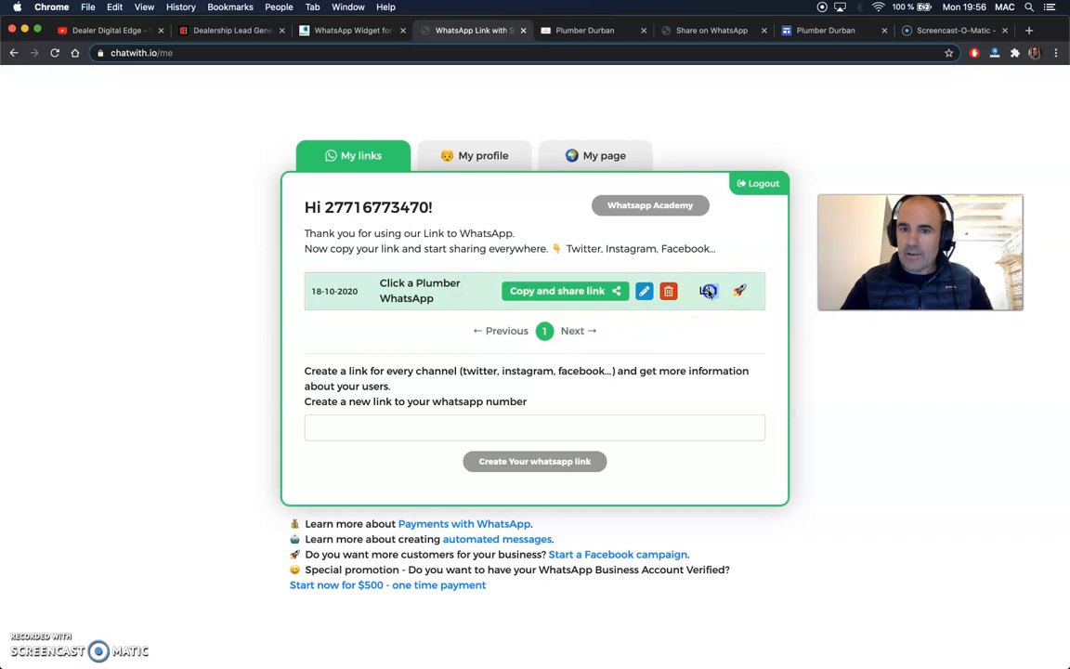
{"action": "left_click", "coordinate": [765, 427]}
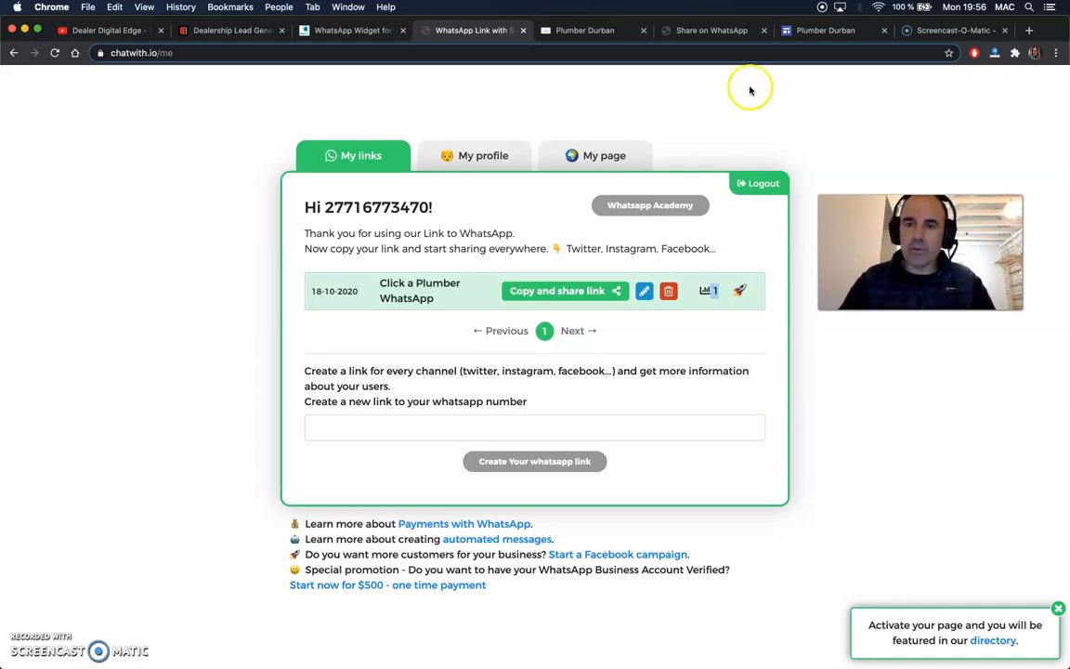
- Open an empty HTML embed in the Plumber Durban site editor and view the WhatsApp button code in the ChatWith.io widget guide
{"action": "left_click", "coordinate": [833, 31]}
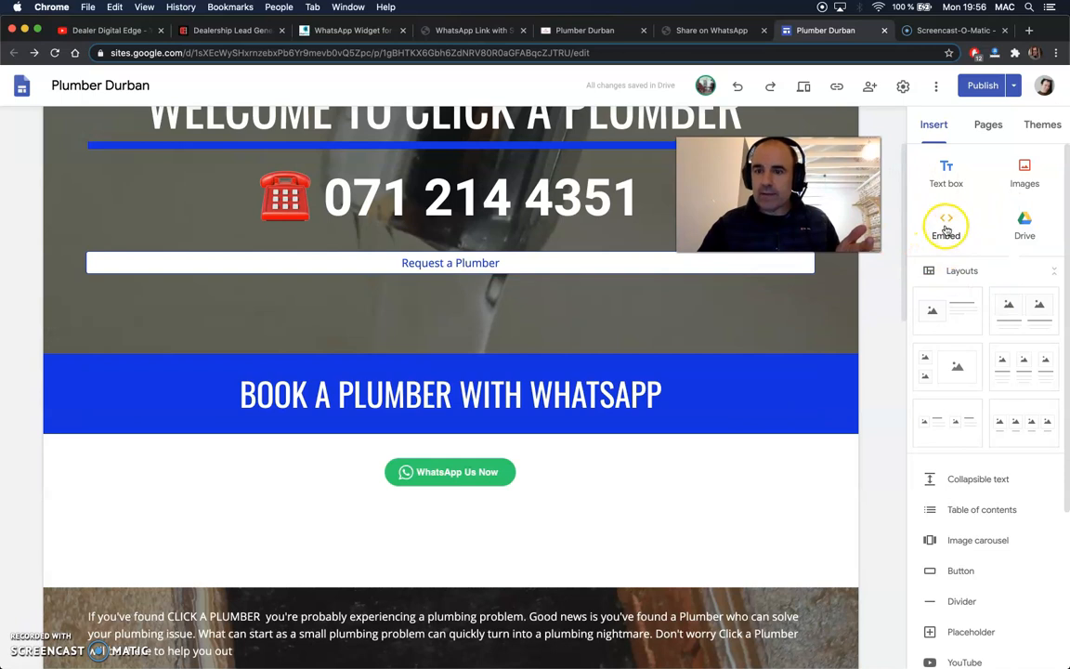
{"action": "left_click", "coordinate": [947, 221]}
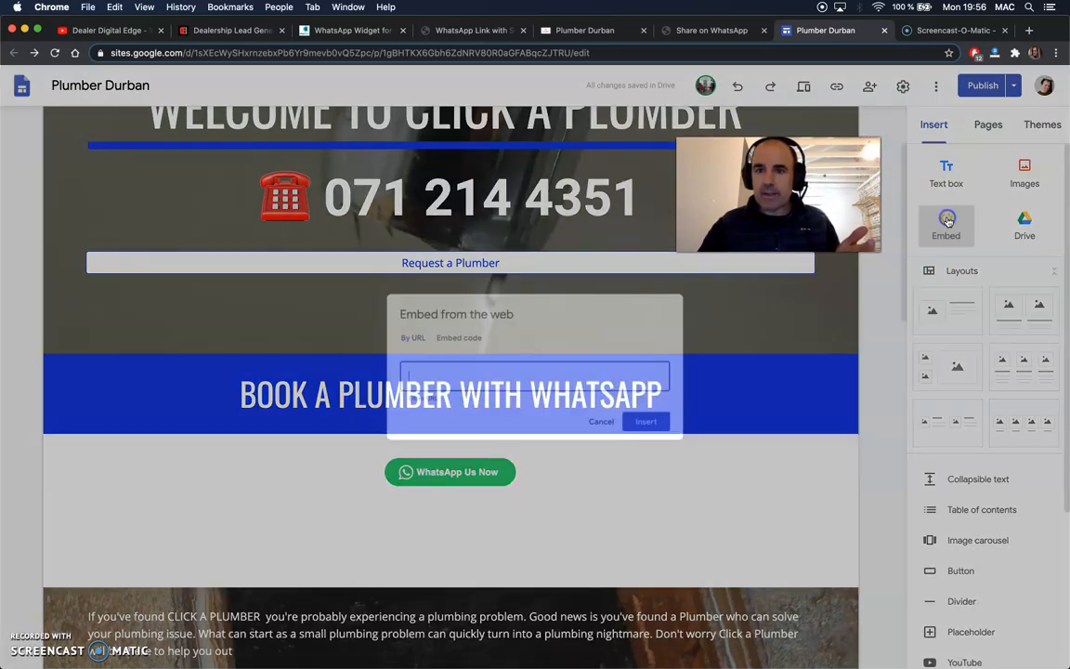
{"action": "left_click", "coordinate": [452, 336]}
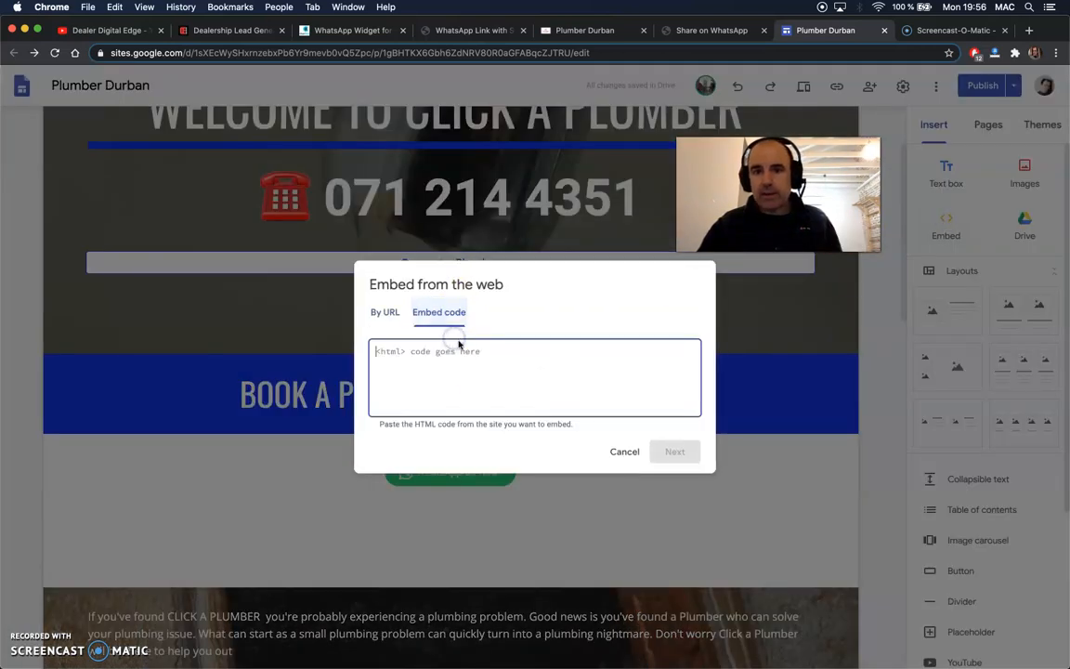
{"action": "left_click", "coordinate": [342, 30]}
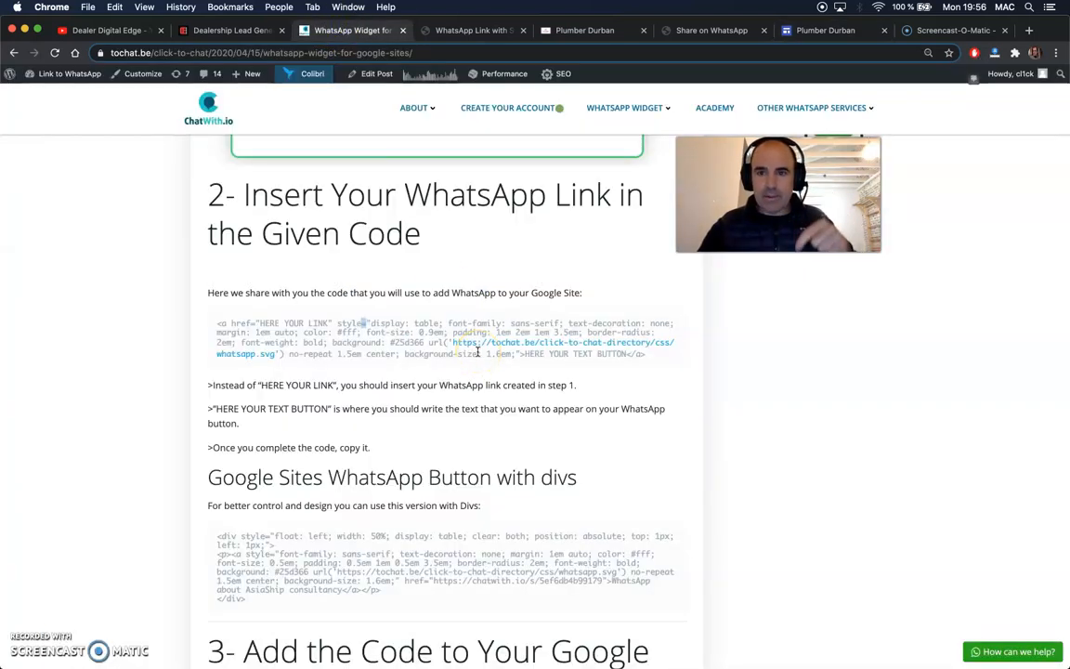
{"action": "left_click", "coordinate": [822, 29]}
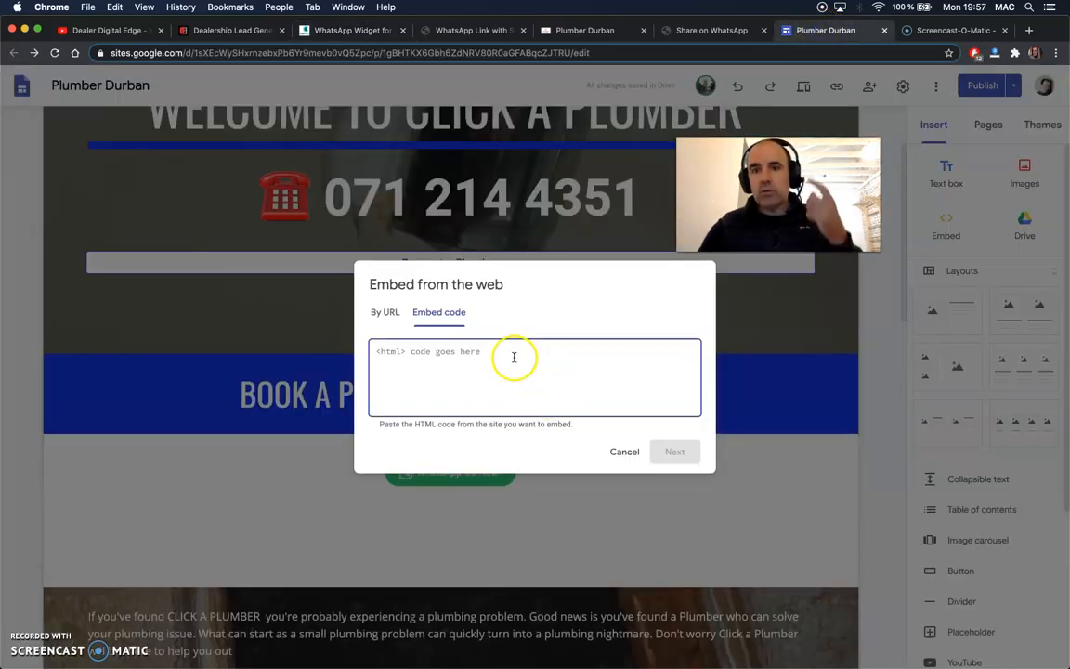
- View the Click a Plumber WhatsApp link on the chatwith.io links page and cancel the empty embed in the site editor
{"action": "left_click", "coordinate": [469, 29]}
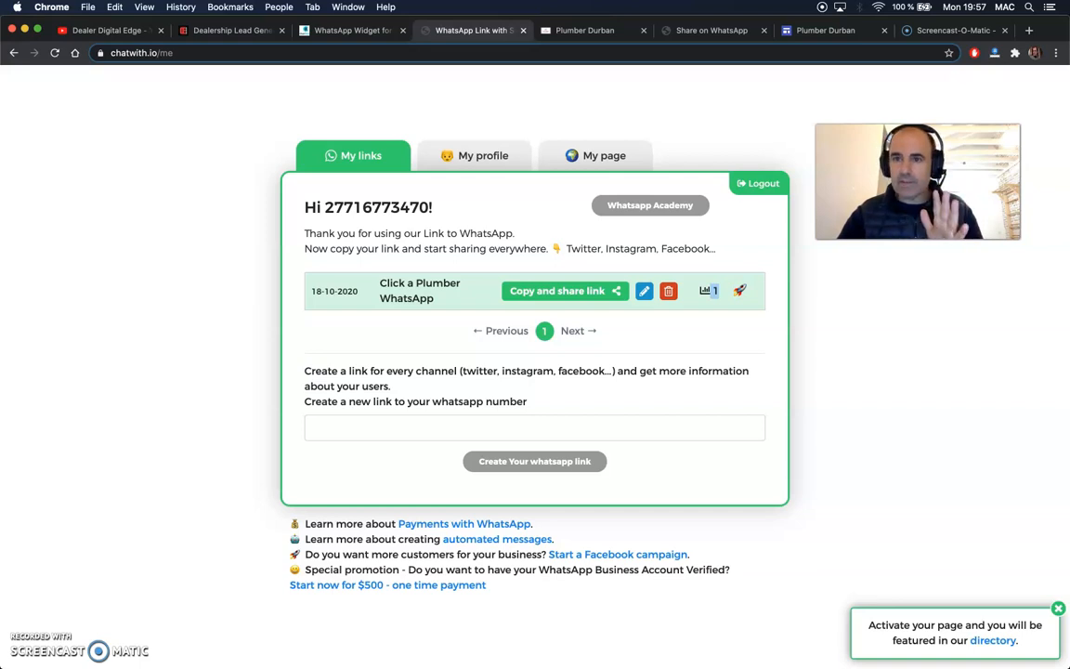
{"action": "left_click", "coordinate": [833, 32]}
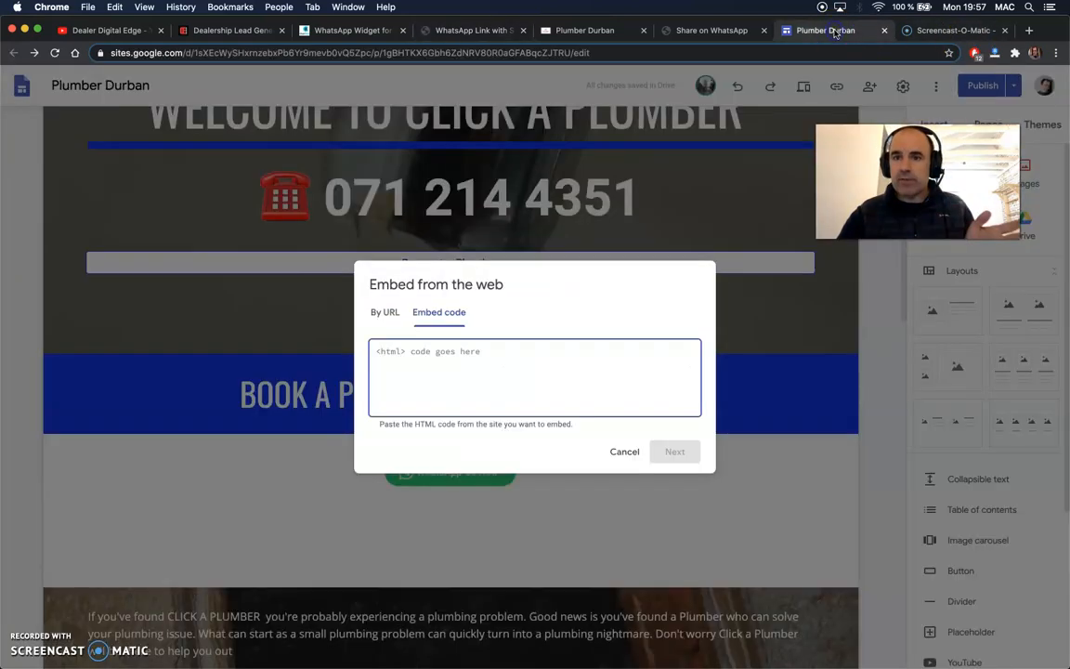
{"action": "left_click", "coordinate": [626, 452]}
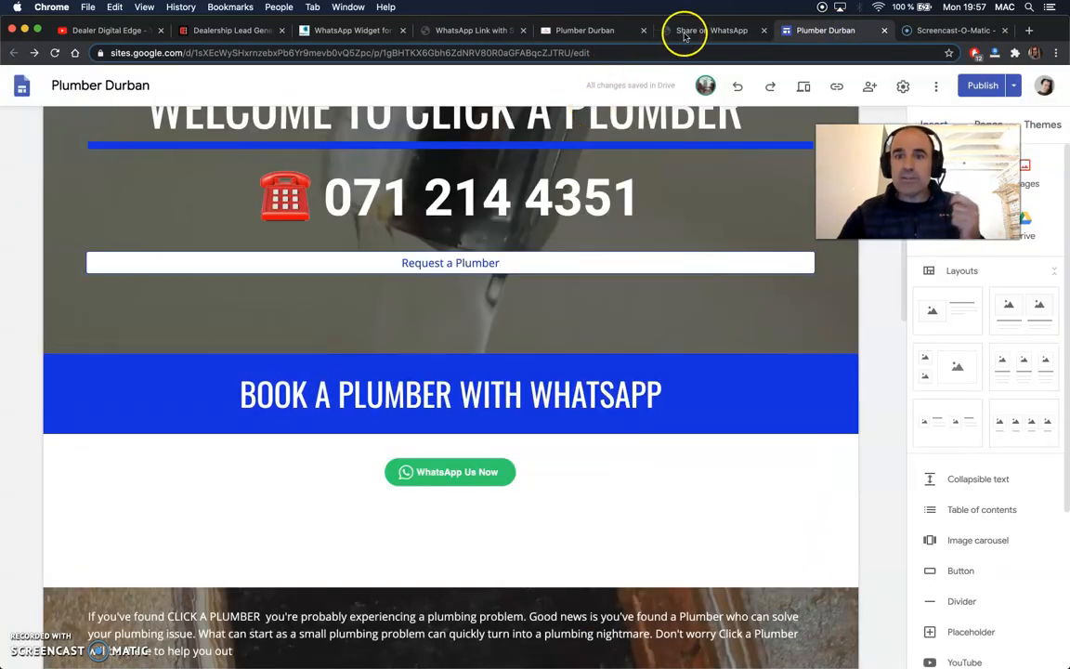
- View the Book a Plumber with WhatsApp section and its WhatsApp Us Now button on the published mobile homepage
{"action": "left_click", "coordinate": [684, 31]}
{"action": "left_click", "coordinate": [609, 30]}
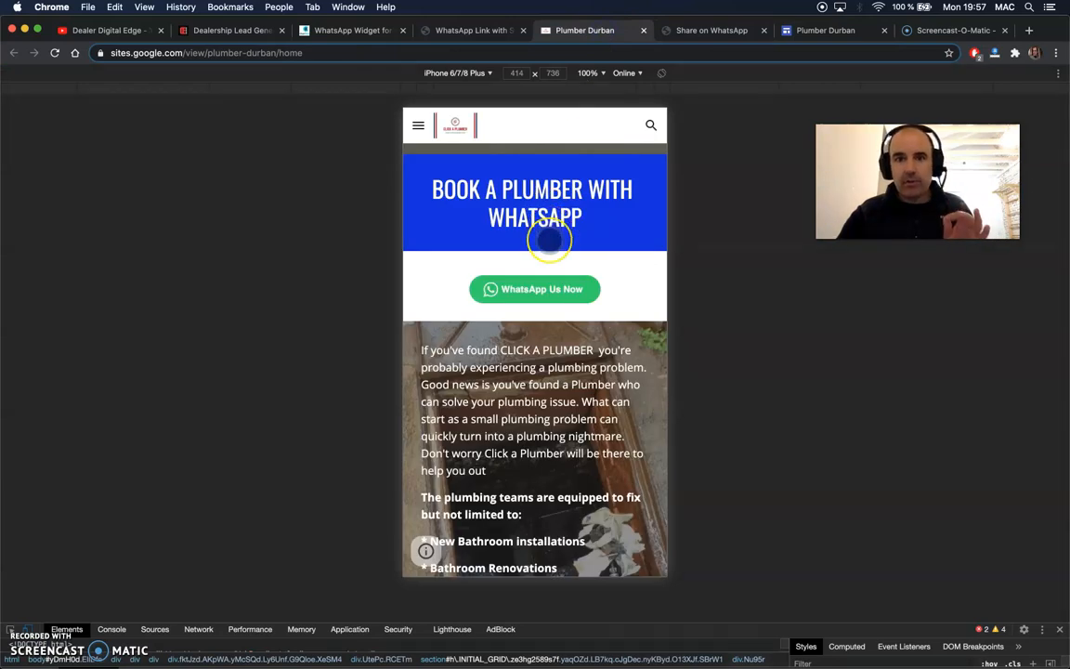
{"action": "scroll", "coordinate": [548, 233], "scroll_direction": "down", "scroll_amount": 1}
{"action": "scroll", "coordinate": [549, 237], "scroll_direction": "up", "scroll_amount": 5}
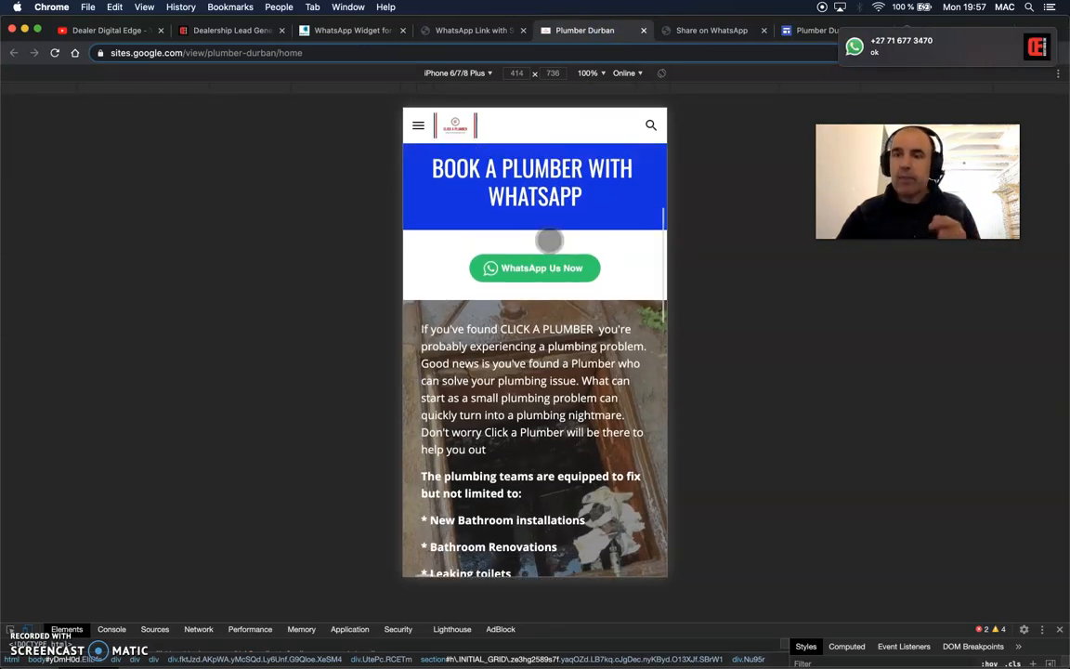
{"action": "mouse_move", "coordinate": [875, 67]}
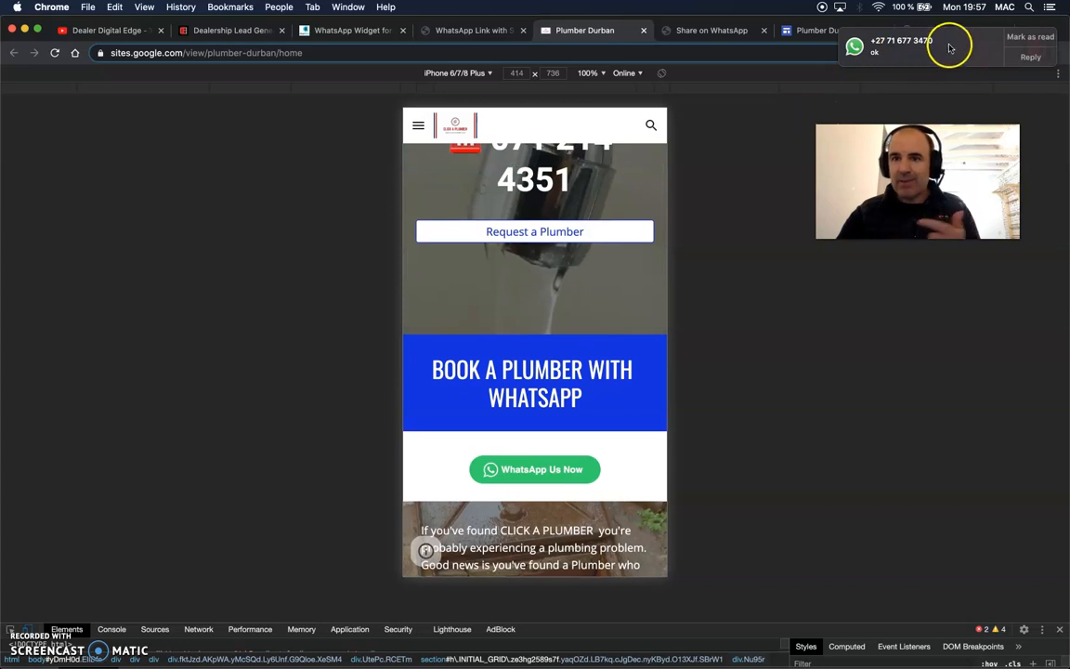